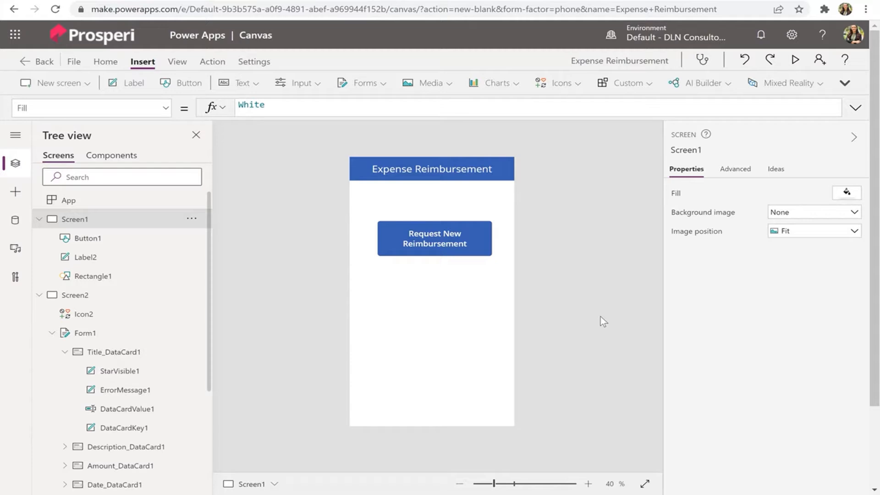
Step: Preview the app, test the Request New Reimbursement button, and return to the editor
left_click(794, 60)
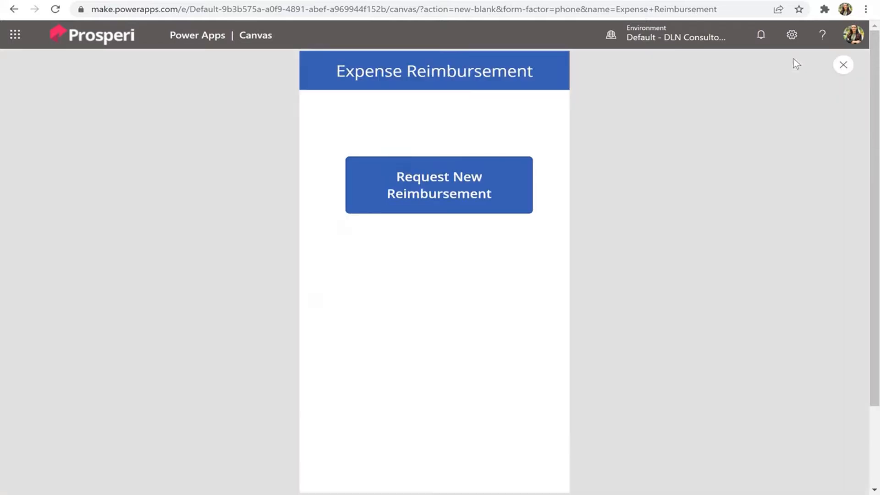
left_click(449, 192)
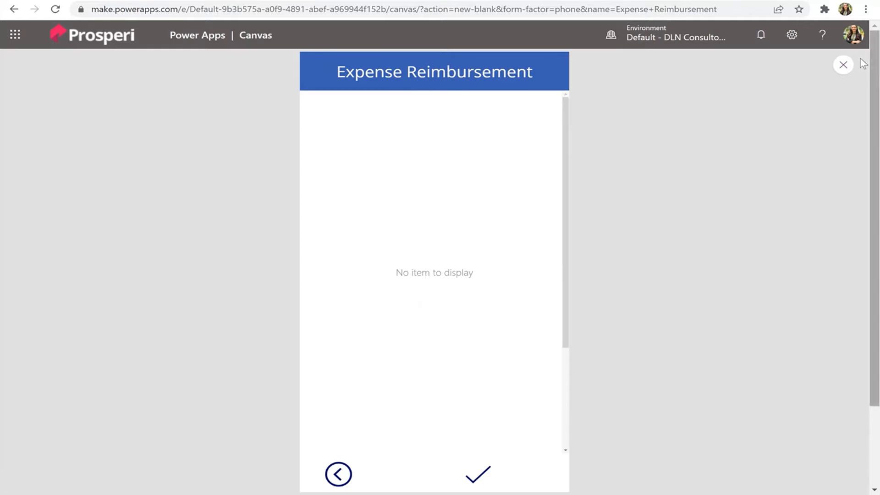
left_click(843, 65)
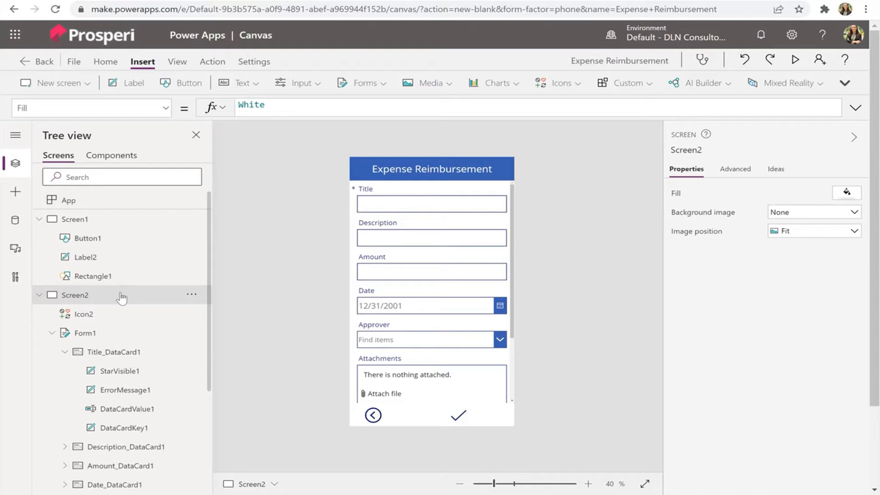
Step: On Screen1, set the Request New Reimbursement button's OnSelect formula to NewForm(Form1);Navigate(Screen2)
left_click(107, 224)
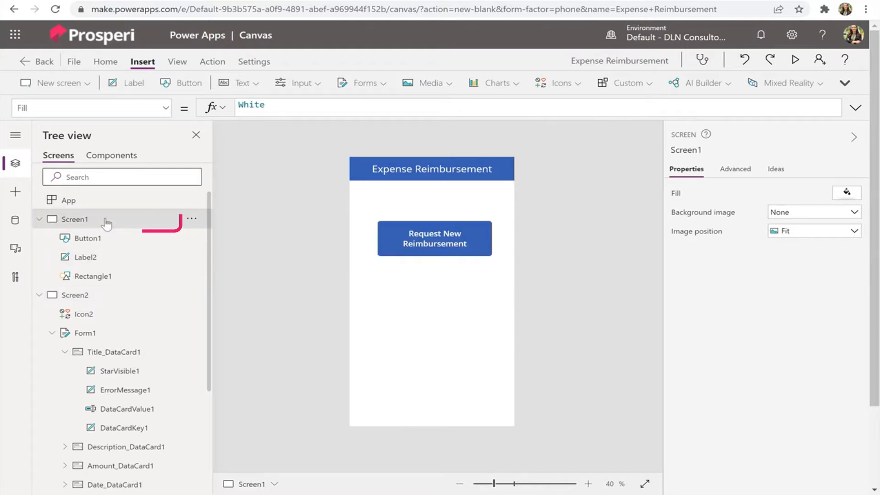
left_click(401, 238)
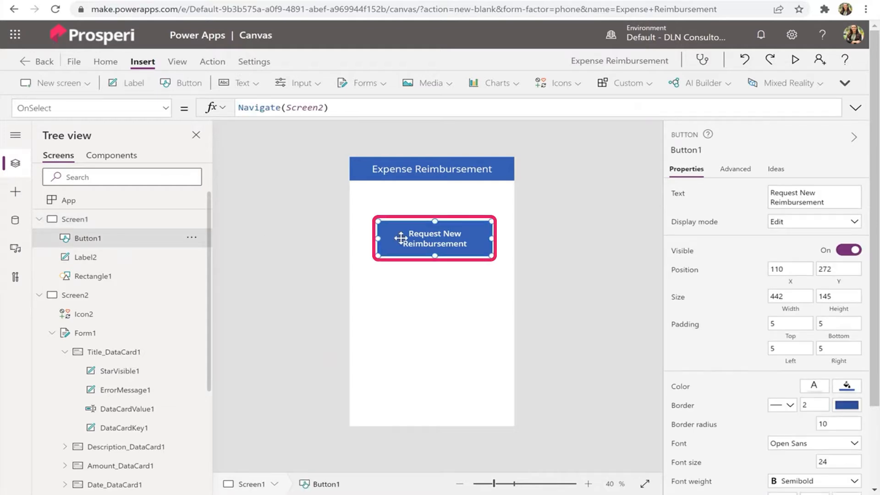
left_click(241, 110)
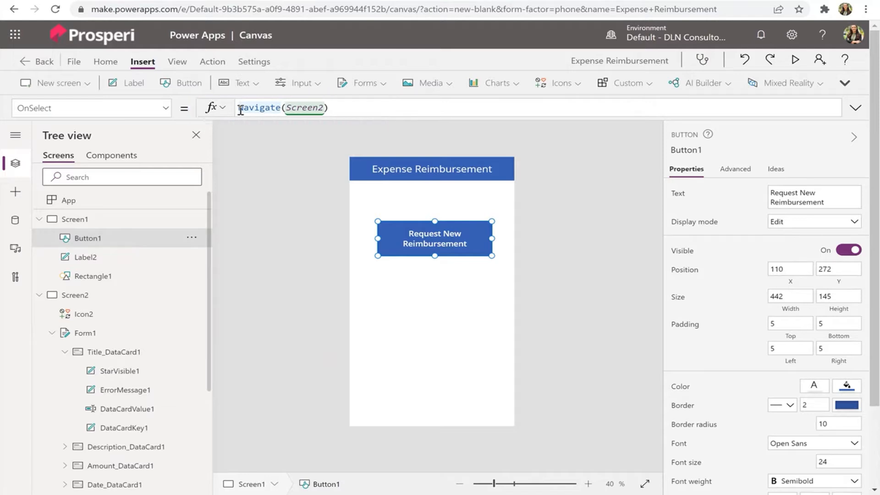
type("NewFor")
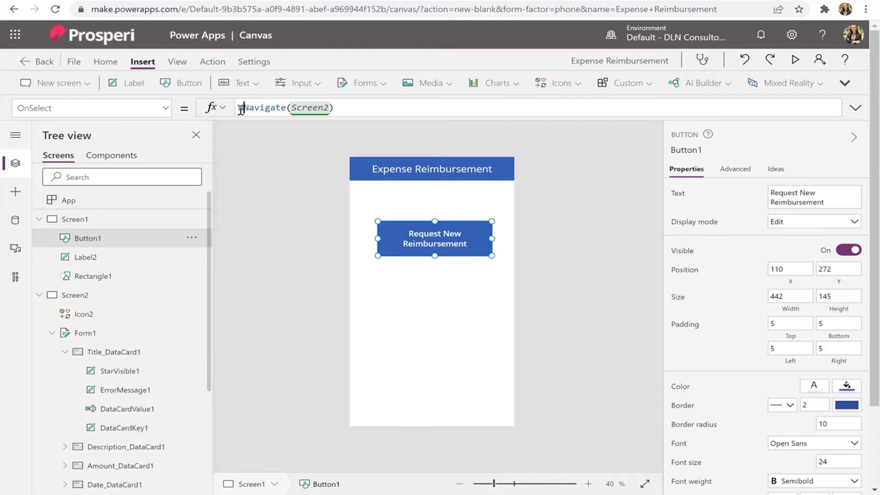
type("m")
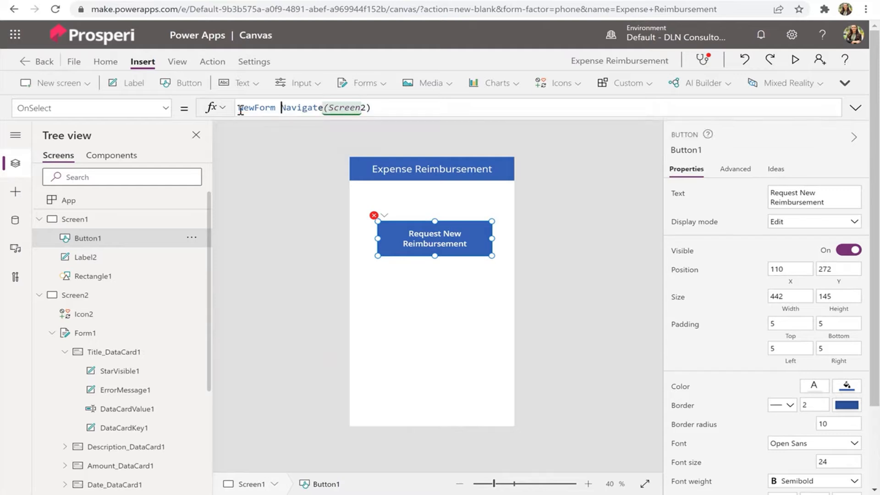
type("(")
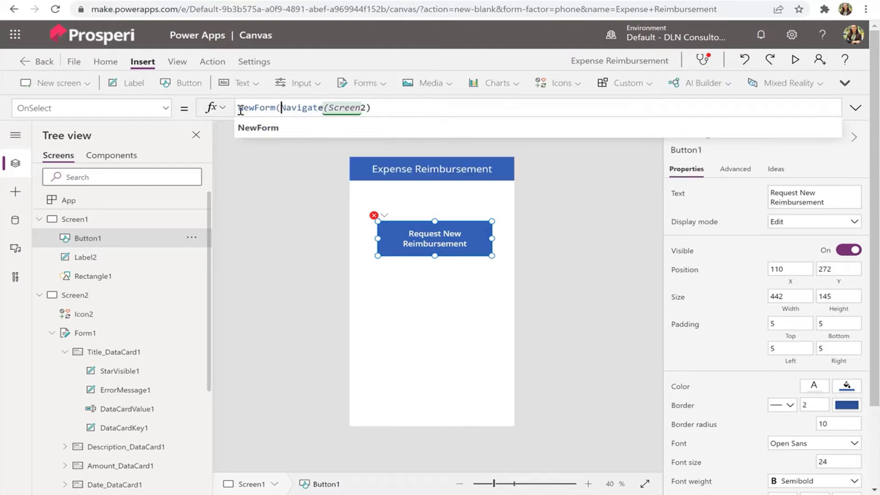
type("Form")
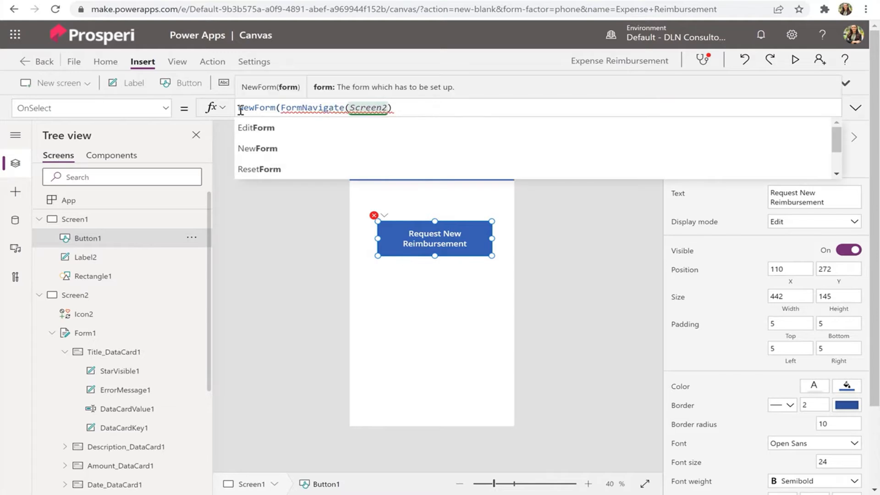
type("1")
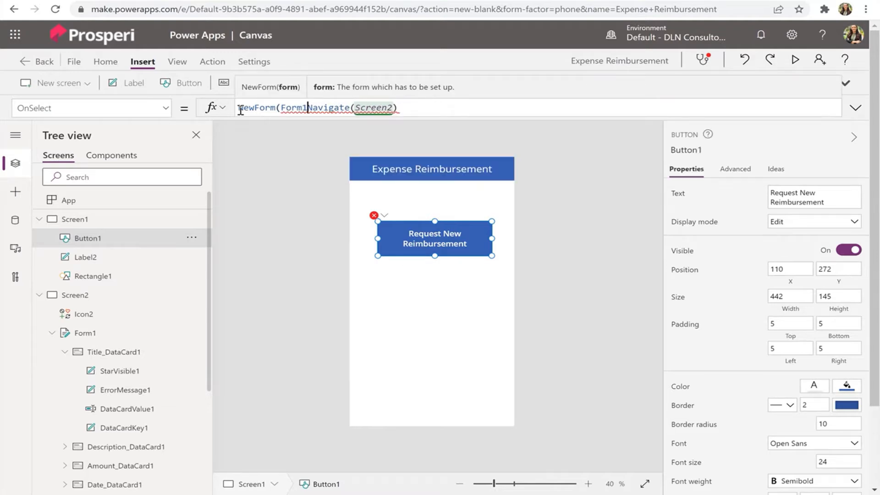
type(")")
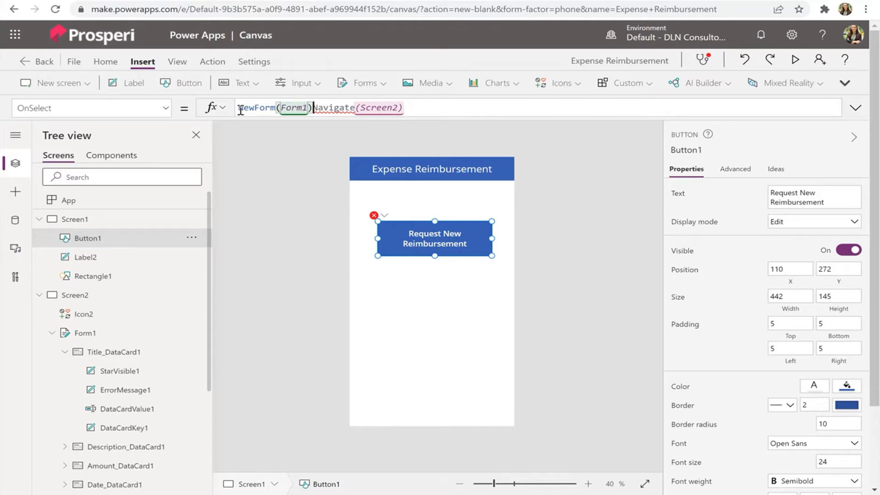
type(";")
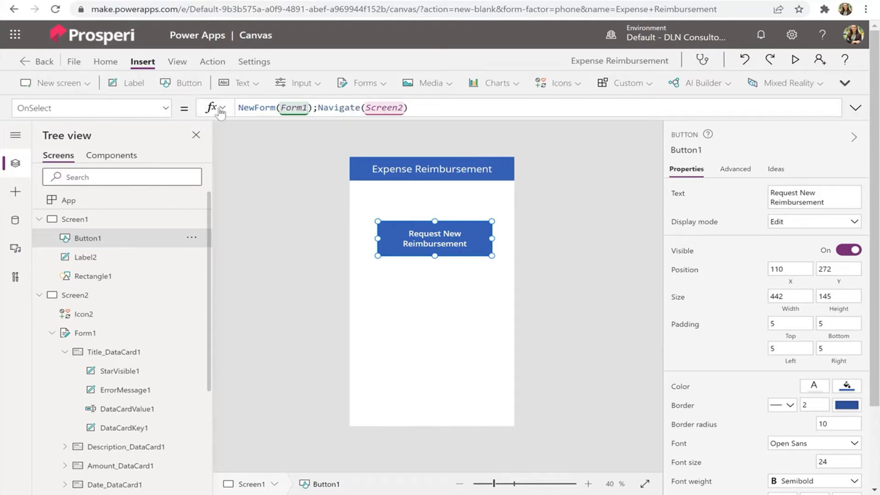
left_click(553, 226)
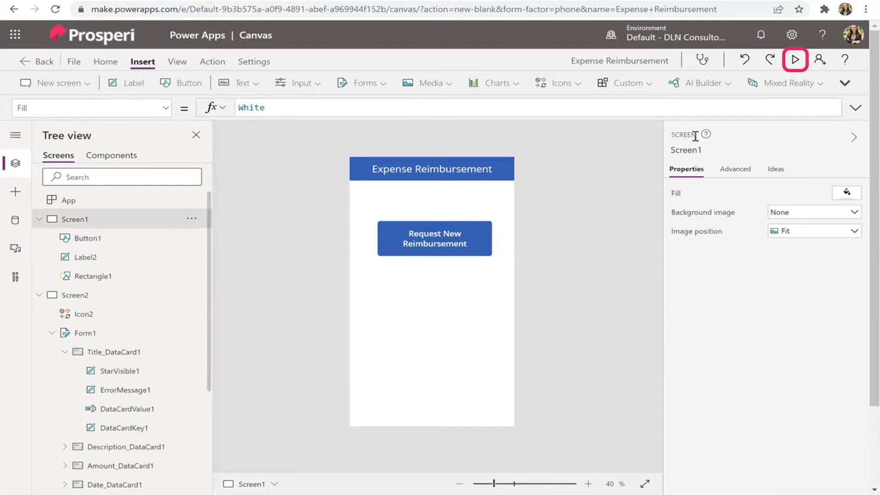
Step: Run the app preview again to check that the request button opens a blank new form, and close the preview
left_click(796, 61)
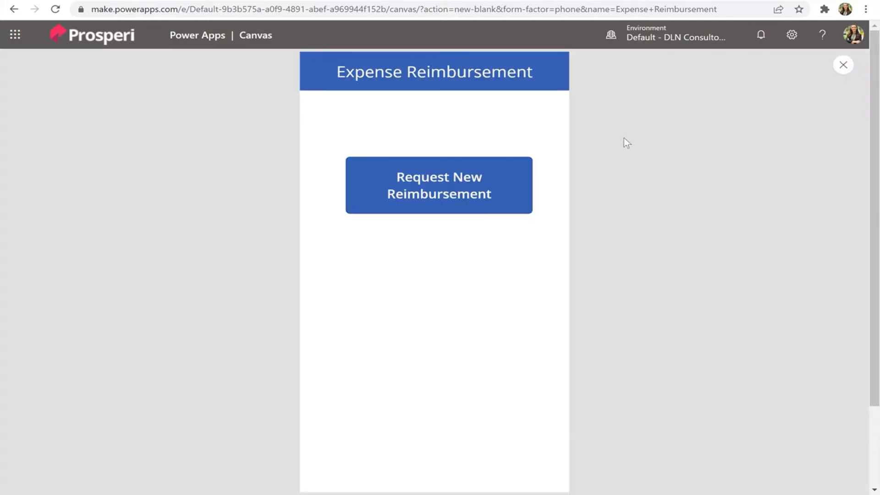
left_click(466, 202)
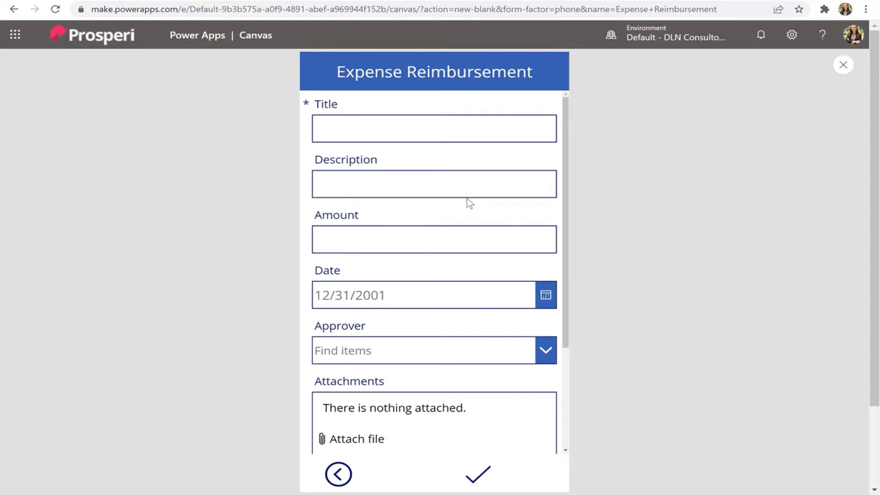
left_click(842, 66)
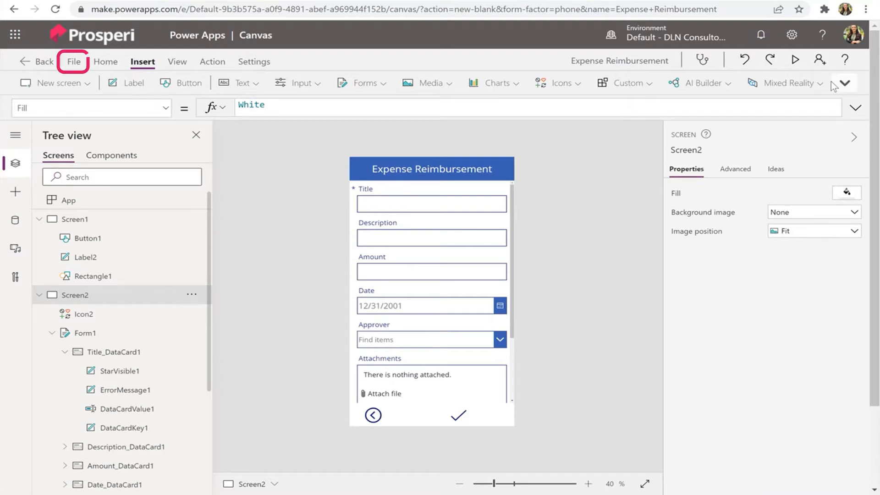
Step: Save the app to the cloud under the name Expense Reimbursement and return to the editor
left_click(73, 61)
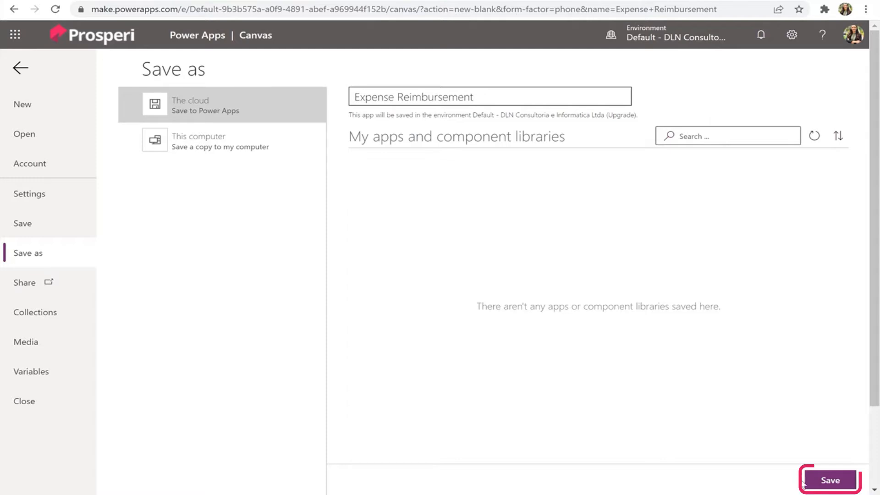
left_click(819, 487)
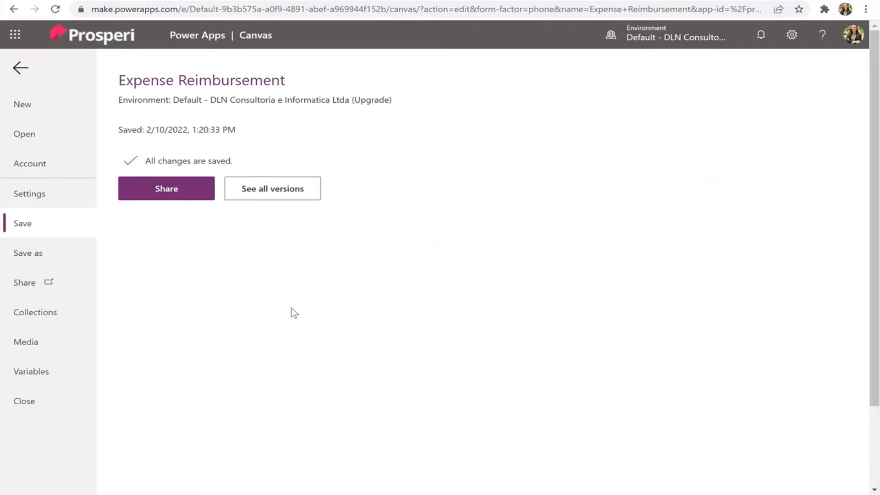
left_click(21, 69)
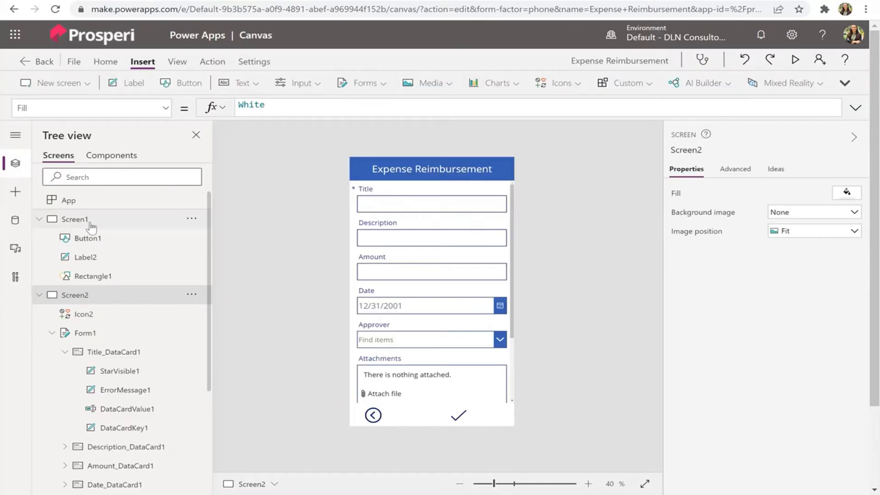
Step: Duplicate the Request New Reimbursement button on Screen1 and place the copy directly below it at about Y 592
left_click(76, 219)
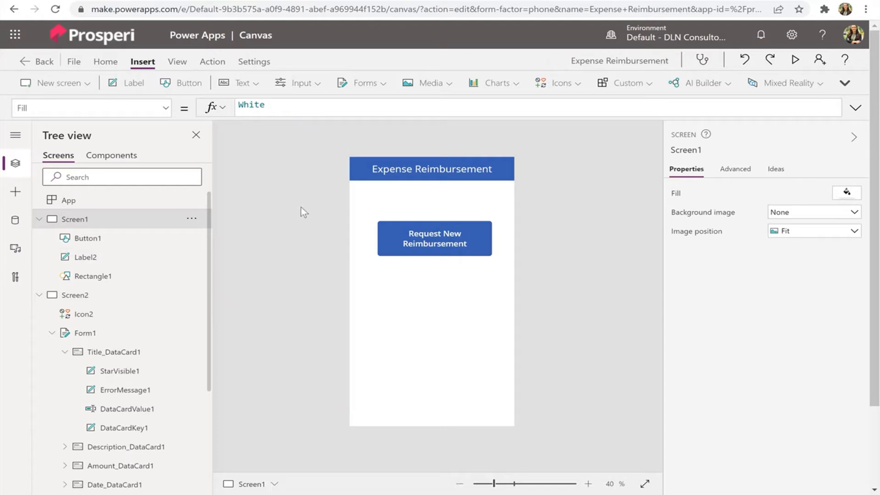
scroll(173, 332, "down", 3)
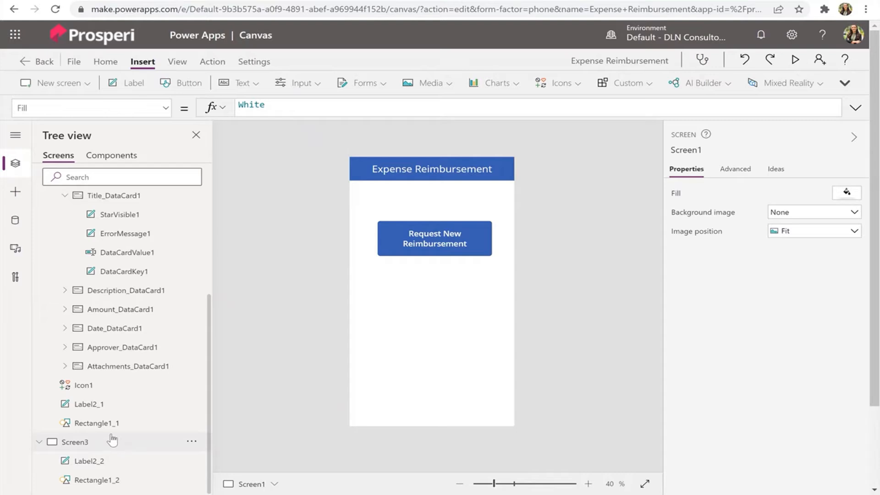
scroll(178, 268, "up", 3)
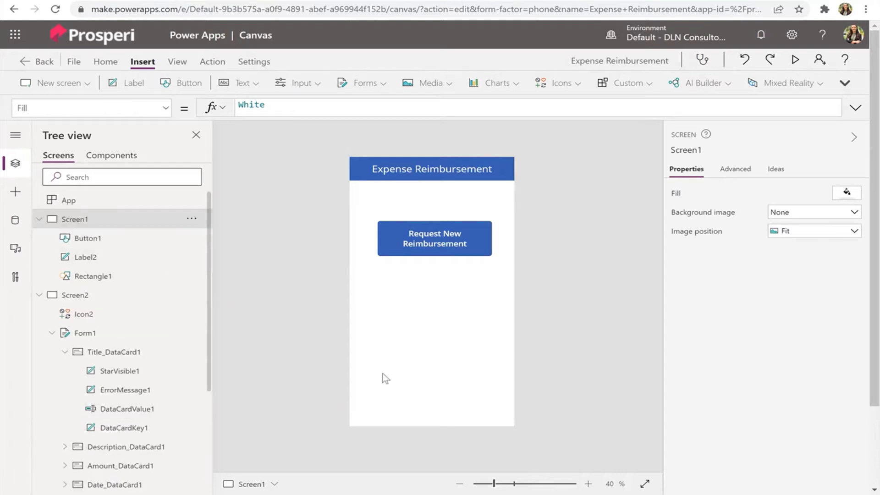
left_click(470, 244)
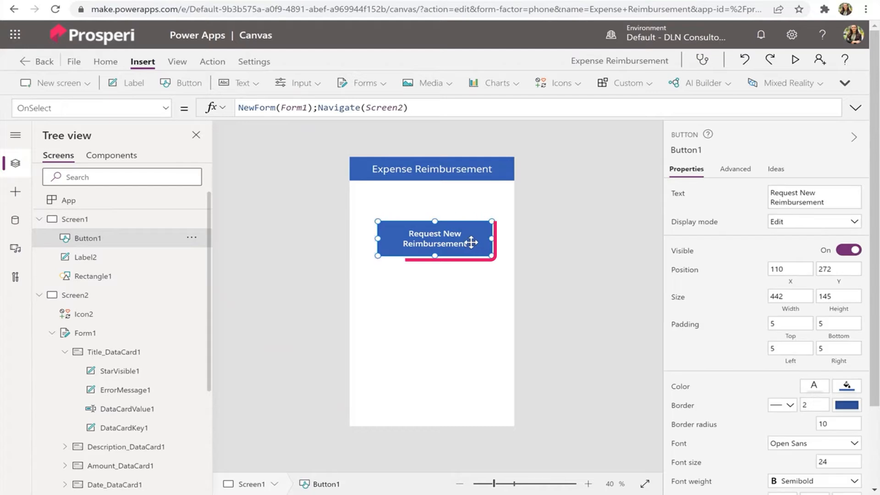
right_click(471, 242)
left_click(500, 277)
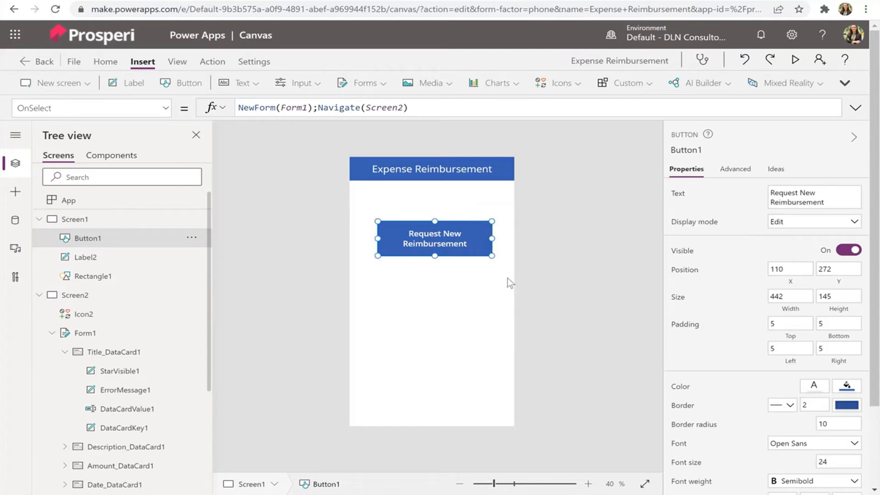
key("ctrl+v")
left_click_drag(457, 254, 453, 322)
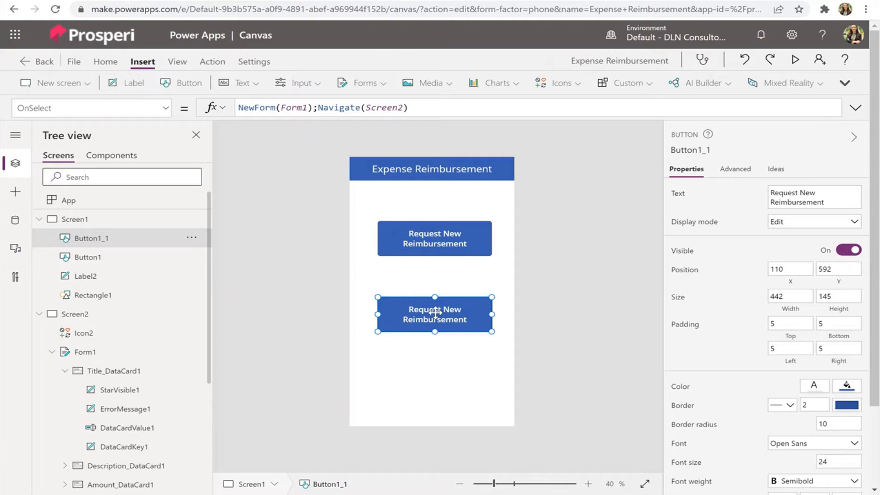
Step: Change the copied button's text to "View My Reimbursements"
double_click(438, 312)
left_click(444, 315)
key("BackSpace")
key("BackSpace")
key("BackSpace")
key("BackSpace")
key("BackSpace")
key("BackSpace")
key("BackSpace")
key("BackSpace")
key("BackSpace")
key("BackSpace")
key("BackSpace")
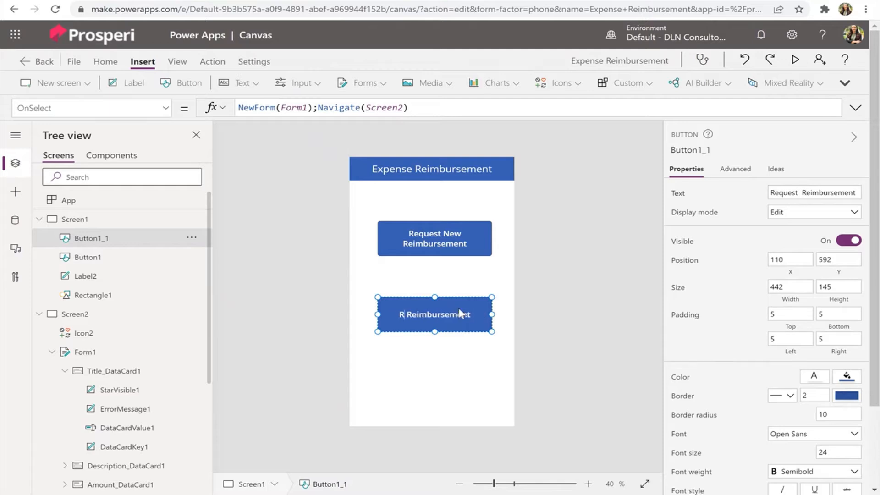
type("View My")
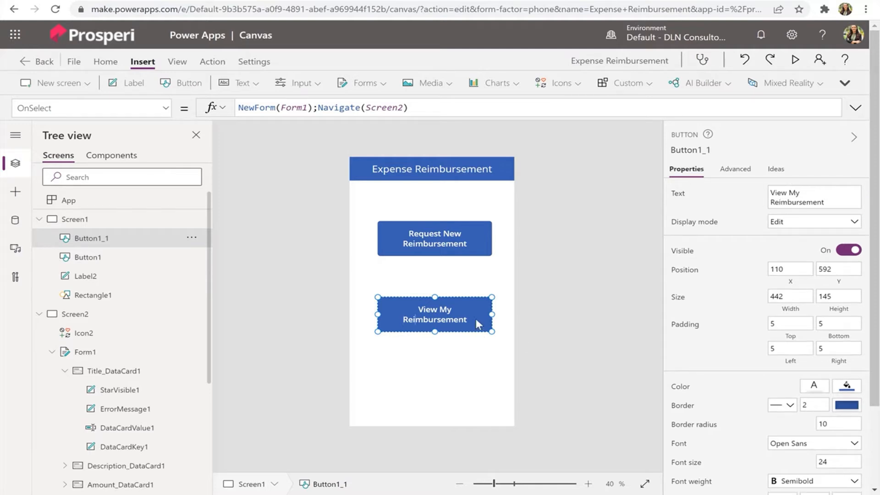
type("s")
left_click(608, 340)
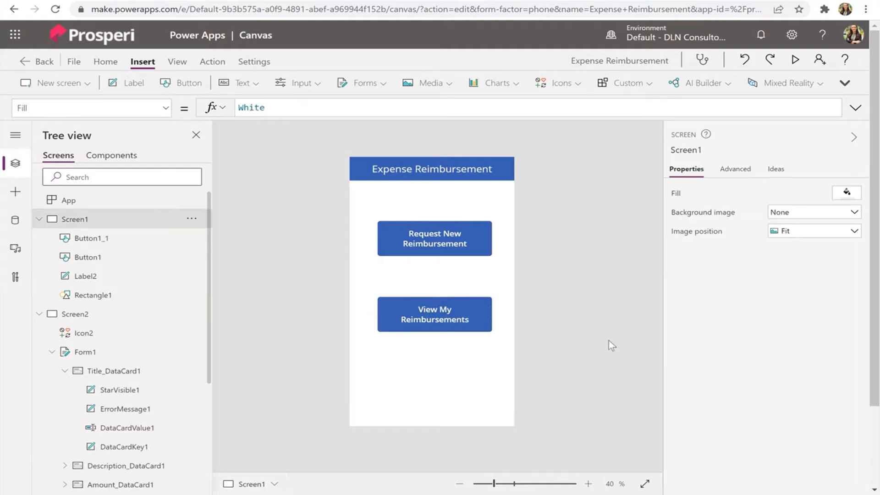
Step: Set the View My Reimbursements button's OnSelect formula to Navigate(Screen3) and test the button in the editor
left_click(412, 316)
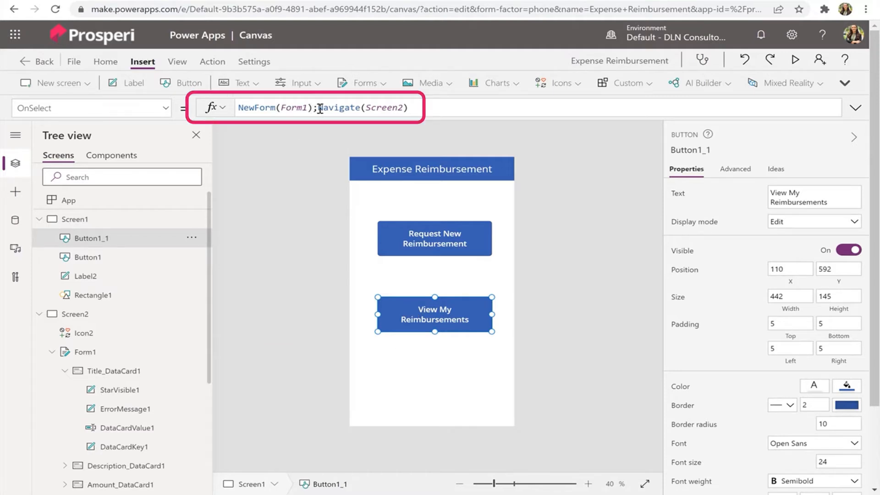
left_click_drag(319, 108, 234, 108)
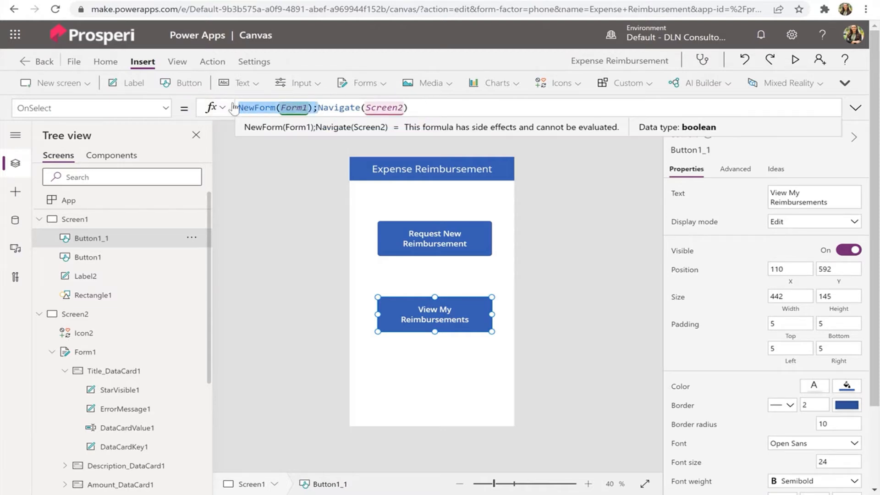
key("BackSpace")
left_click(324, 108)
key("BackSpace")
type("3")
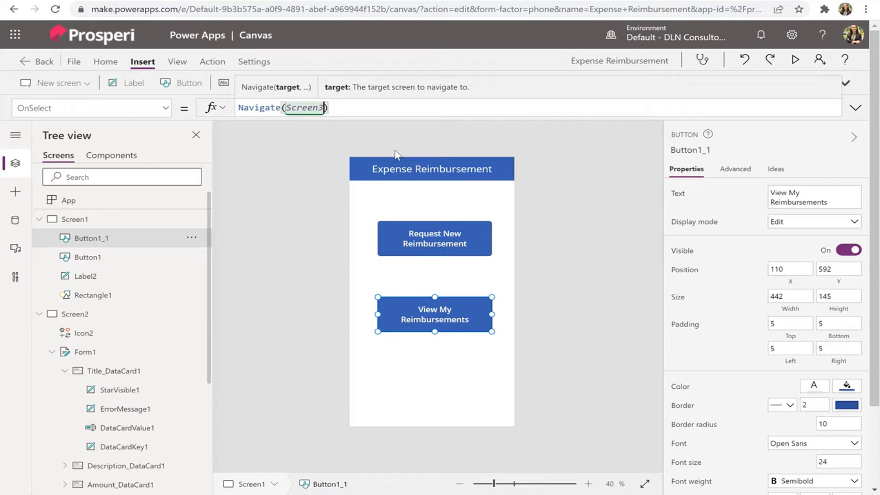
left_click(565, 248)
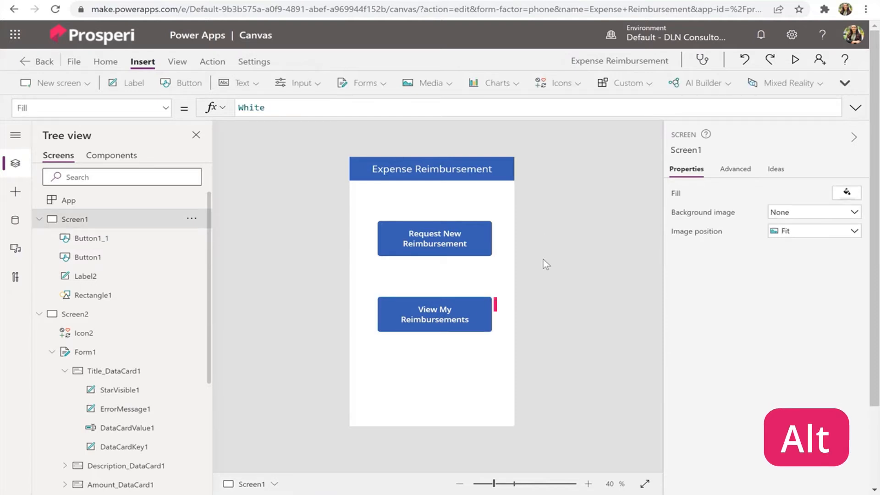
left_click(468, 310, "alt")
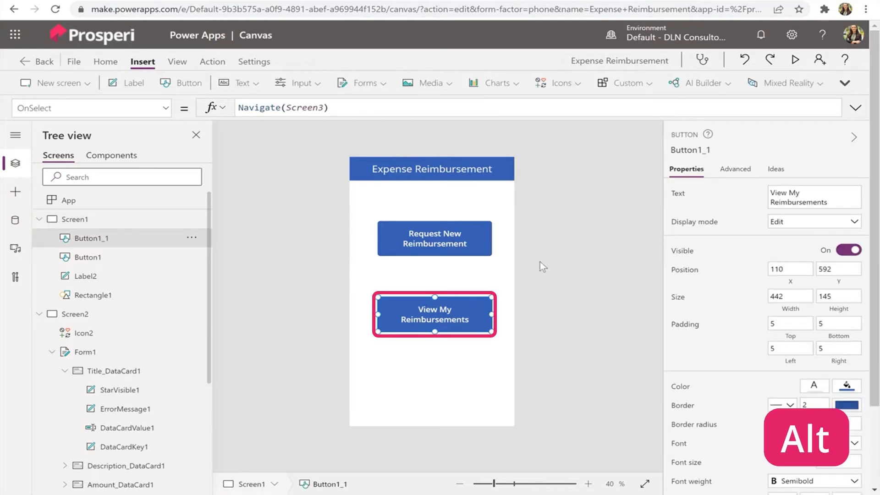
left_click(479, 303, "alt")
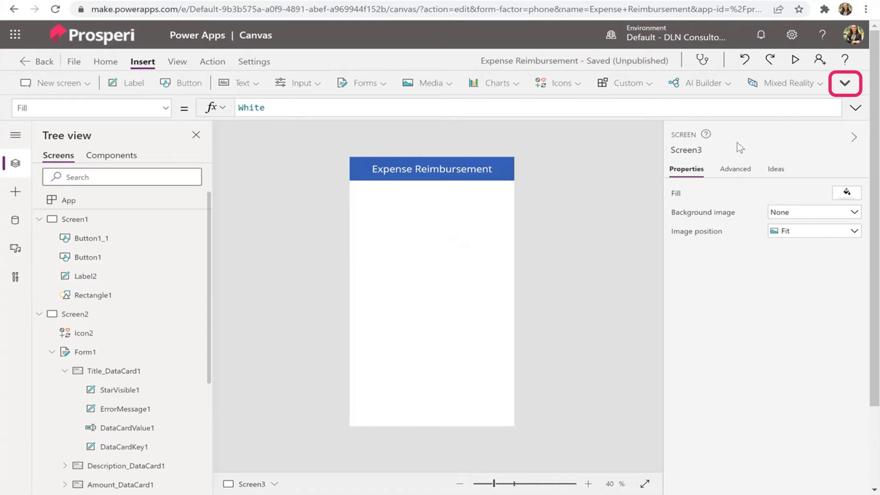
Step: Insert a vertical gallery on Screen3 and fit it below the header at Y 100 with a height of 940
left_click(845, 83)
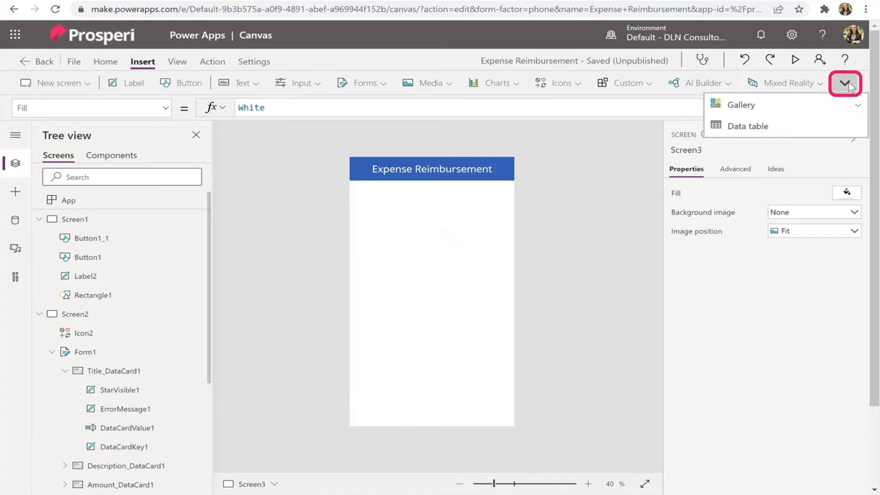
left_click(818, 109)
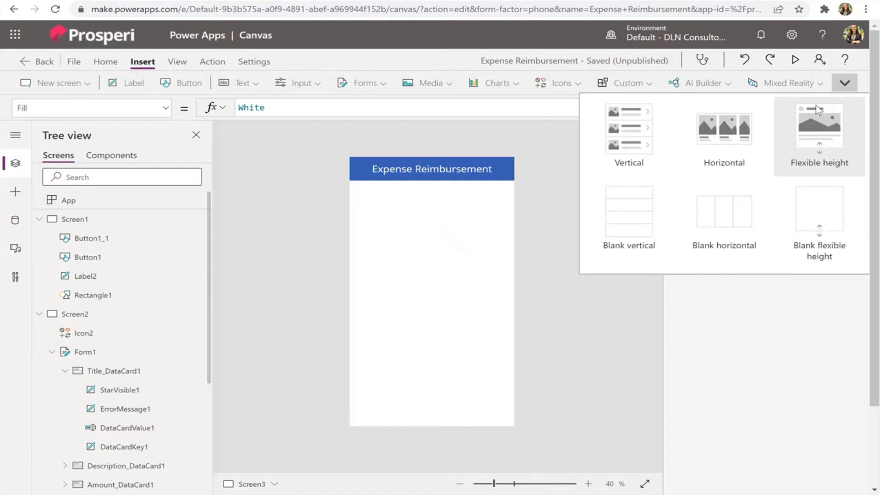
left_click(635, 144)
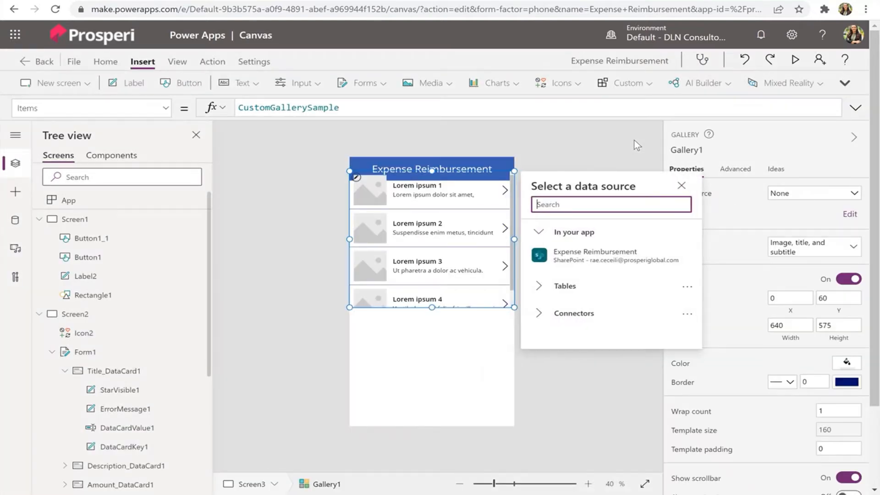
left_click_drag(463, 309, 420, 403)
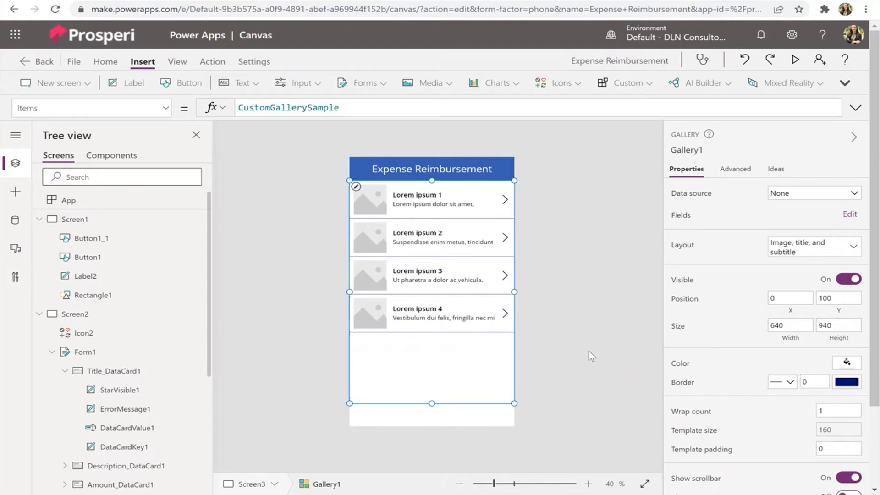
left_click(574, 328)
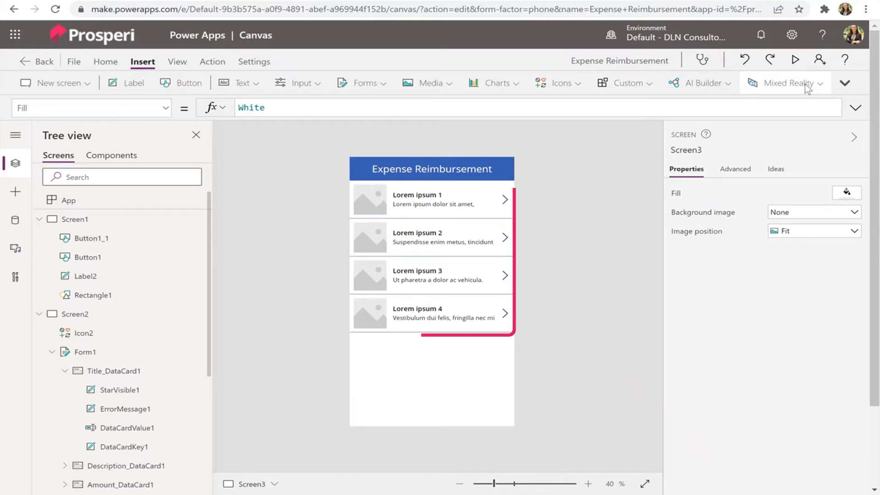
Step: Connect the gallery on Screen3 to the Expense Reimbursement SharePoint data source
left_click(843, 87)
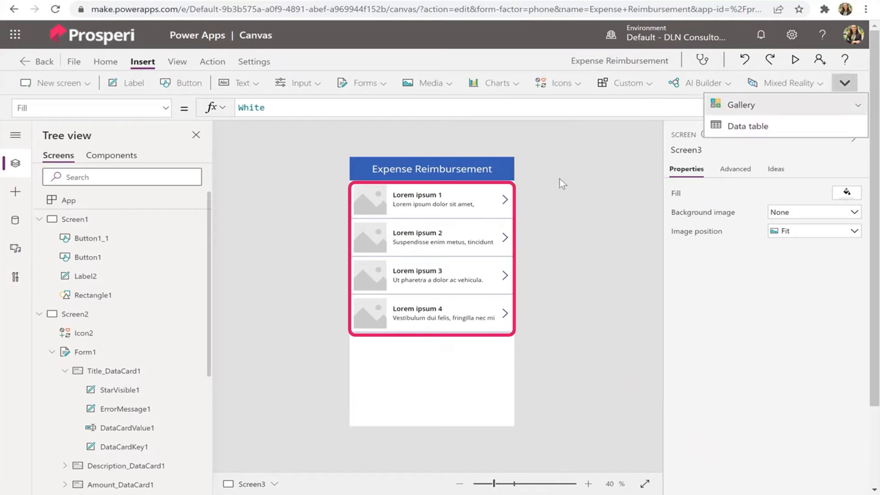
left_click(449, 317)
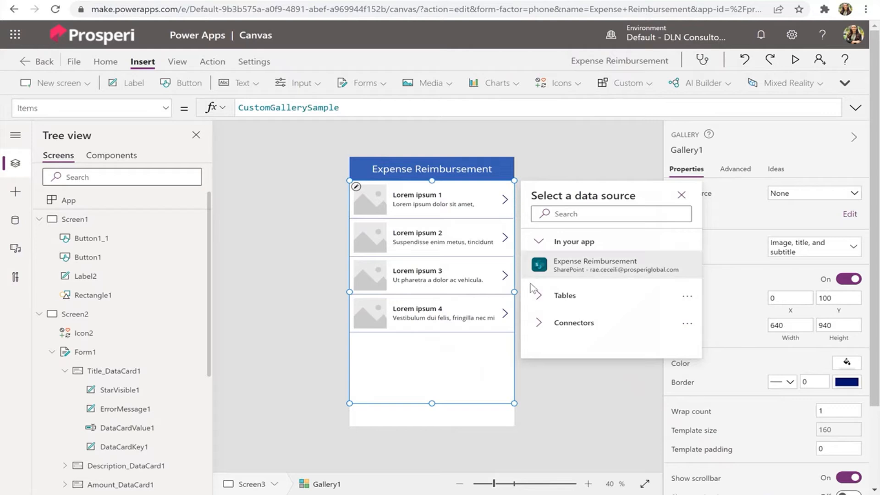
mouse_move(596, 271)
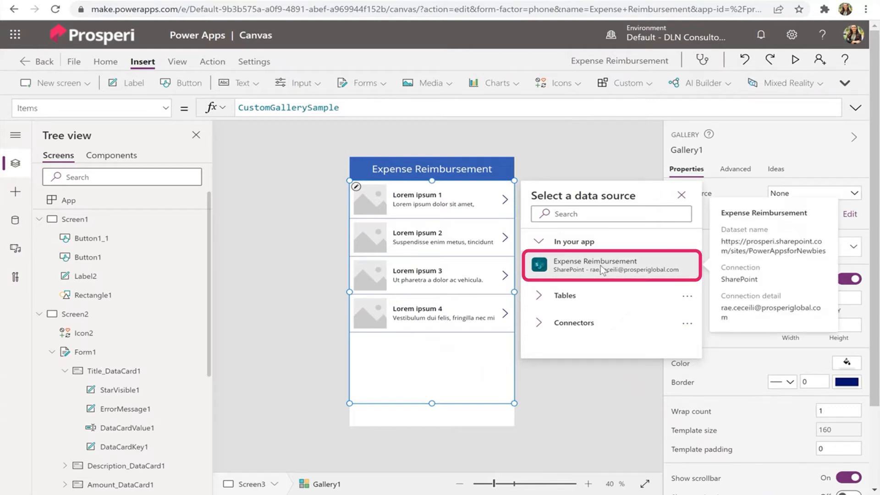
left_click(601, 265)
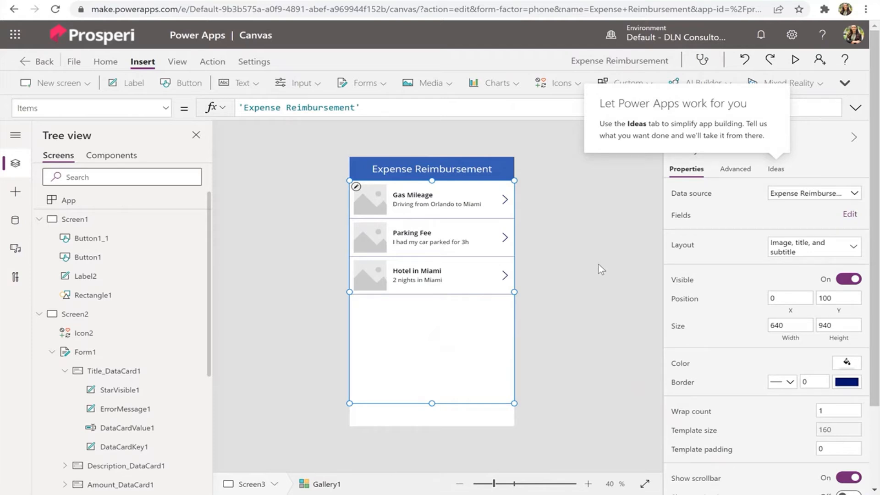
left_click(590, 295)
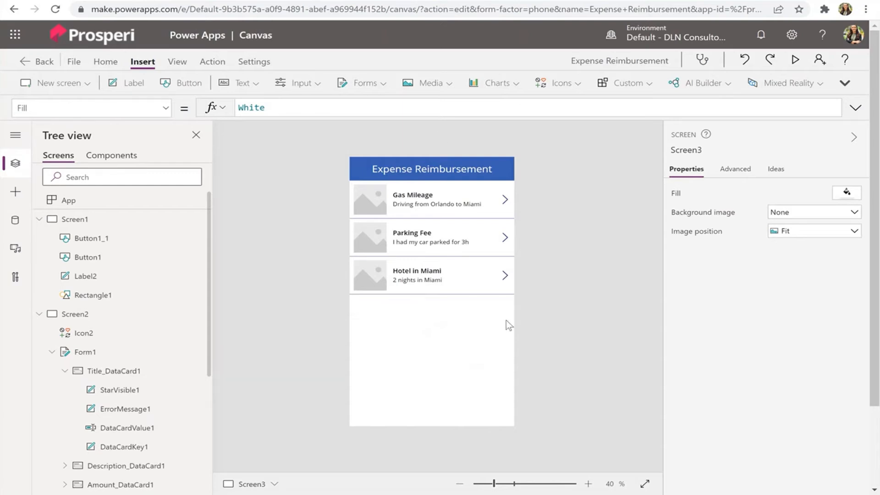
Step: Insert a text label on Screen3 and place it below the gallery entries at about X 40, Y 795
left_click(450, 256)
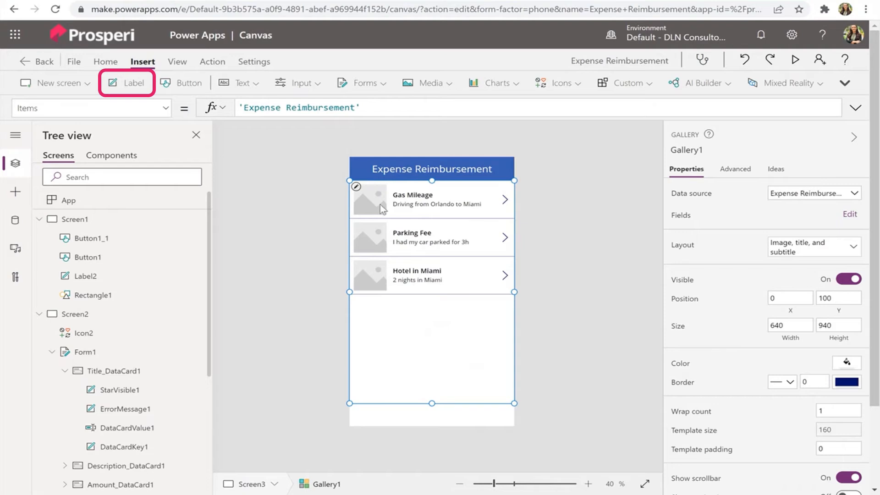
left_click(138, 87)
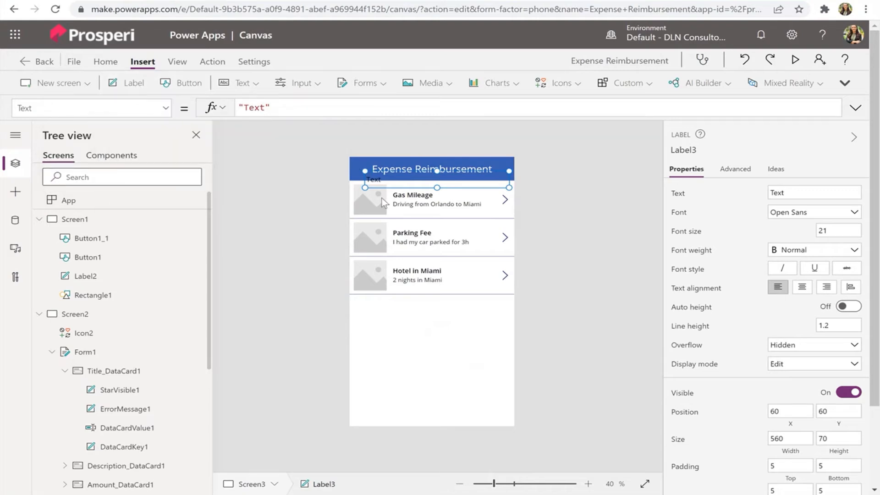
left_click_drag(395, 188, 391, 362)
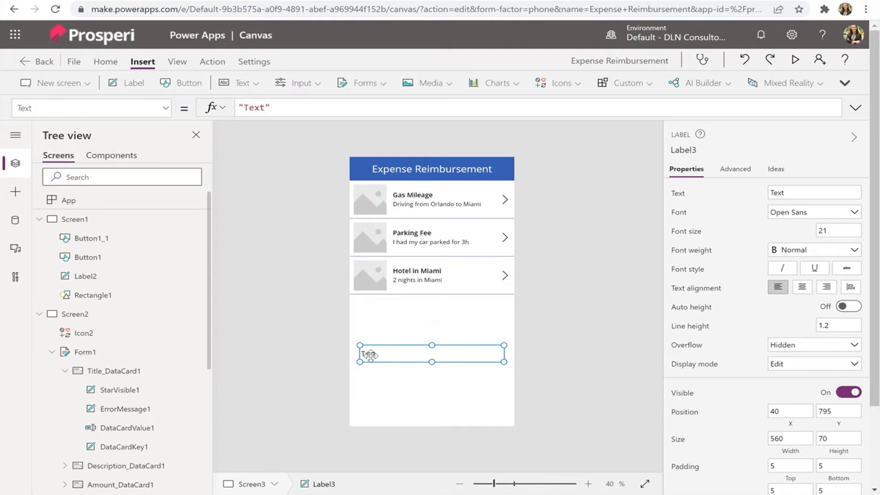
Step: Replace the new label's Text formula with User().Email
double_click(369, 354)
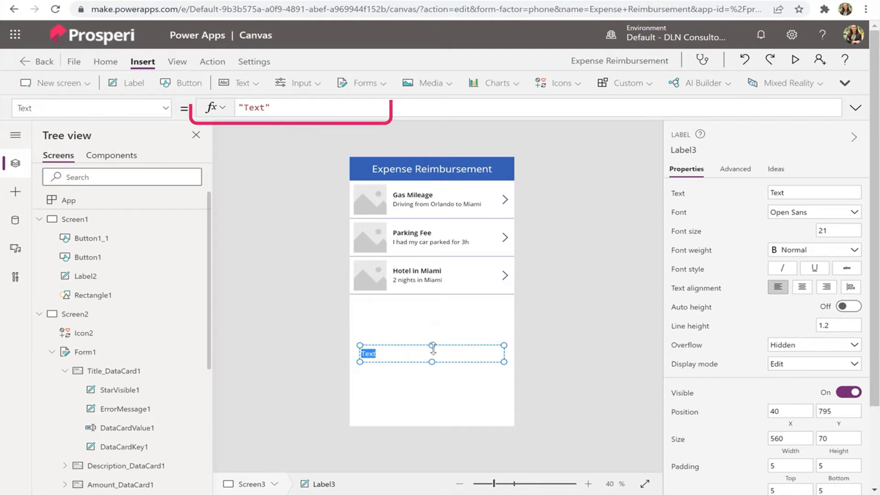
left_click(269, 107)
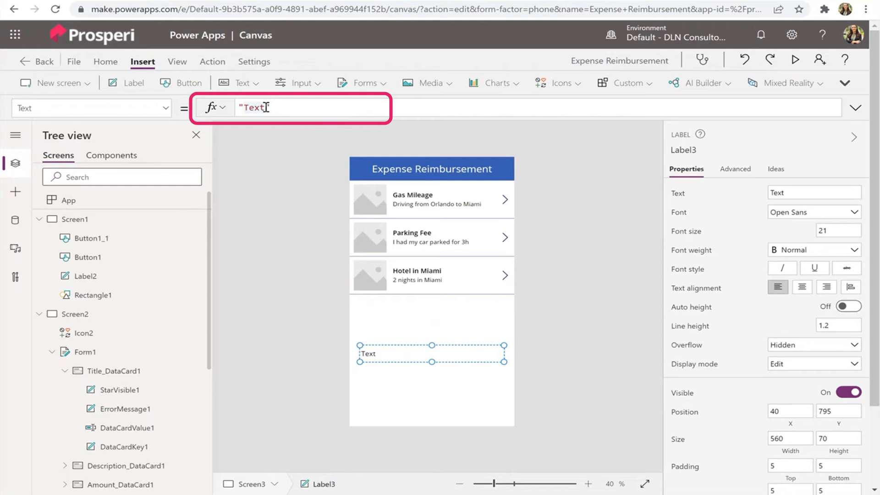
key("shift+Left")
key("shift+Left")
key("shift+Left")
key("shift+Left")
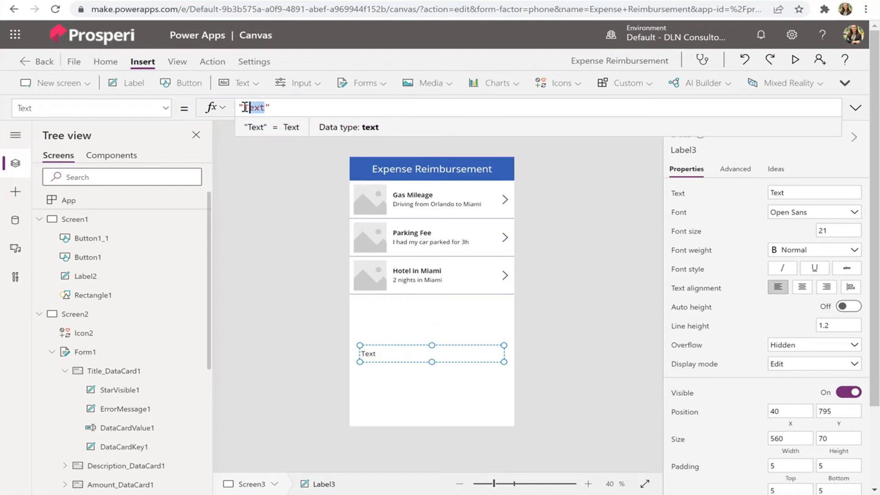
key("ctrl+a")
key("BackSpace")
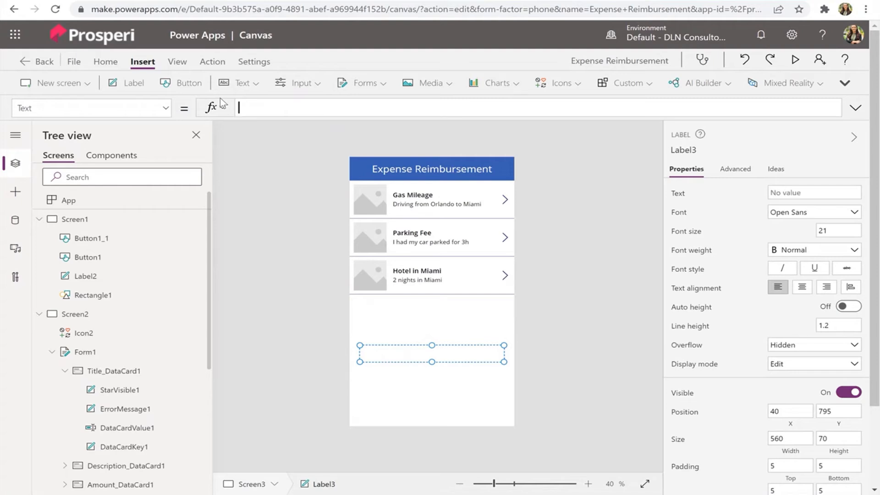
type("User")
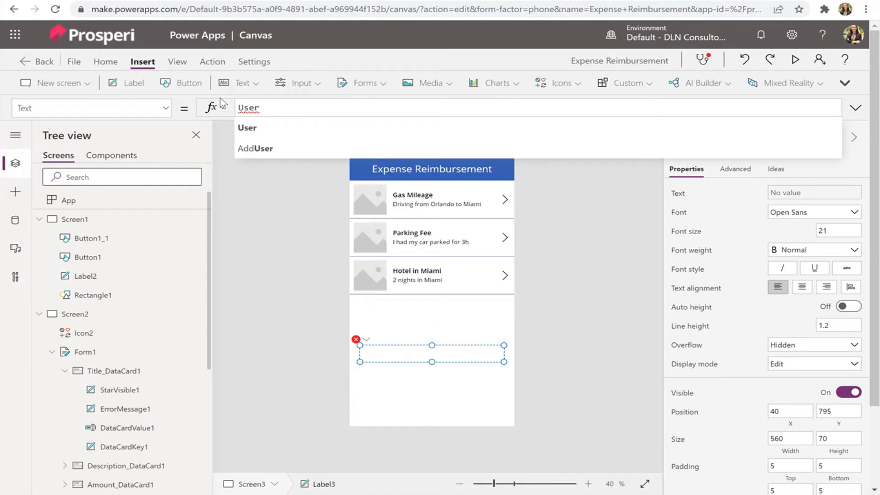
left_click(247, 128)
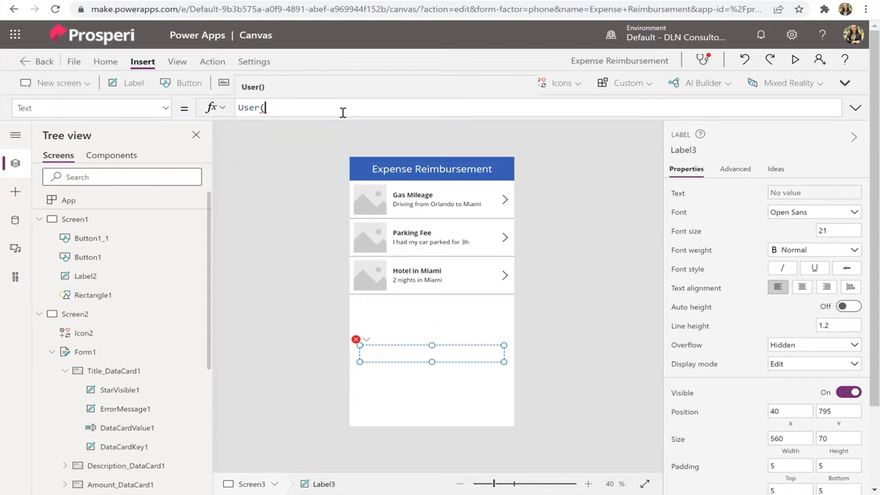
type(")")
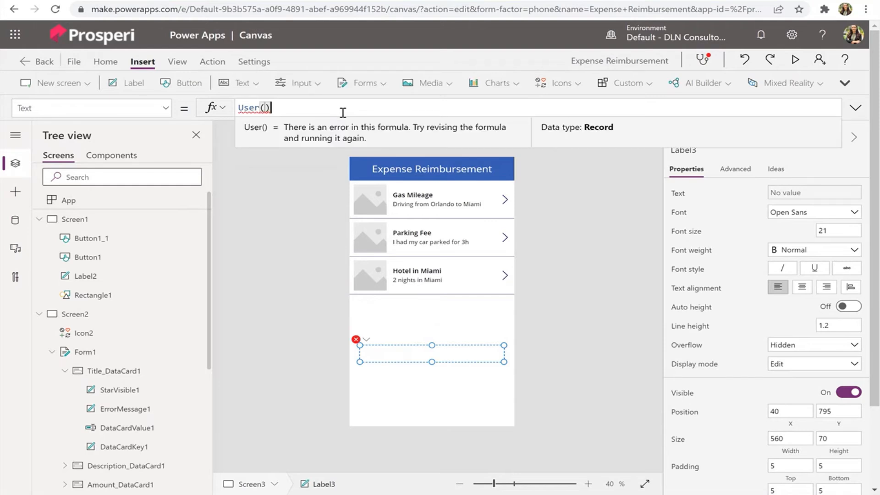
type(".")
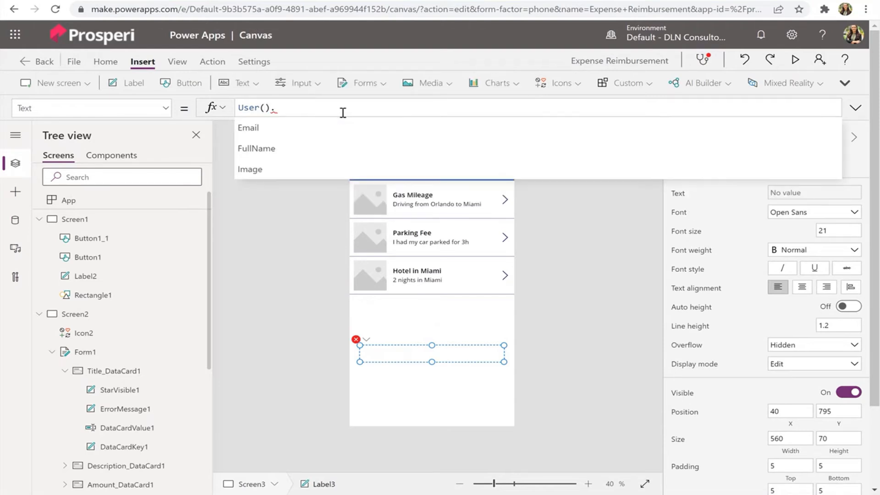
left_click(317, 131)
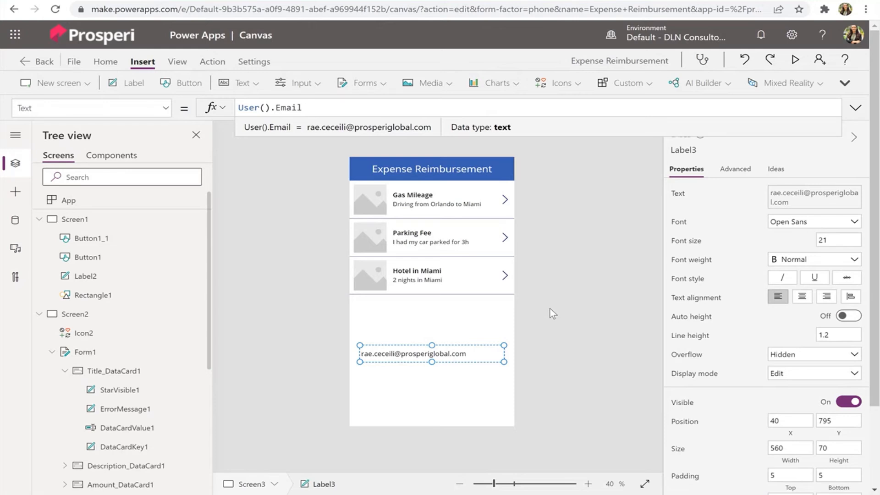
Step: Delete the label with the user's email from Screen3
left_click(477, 351)
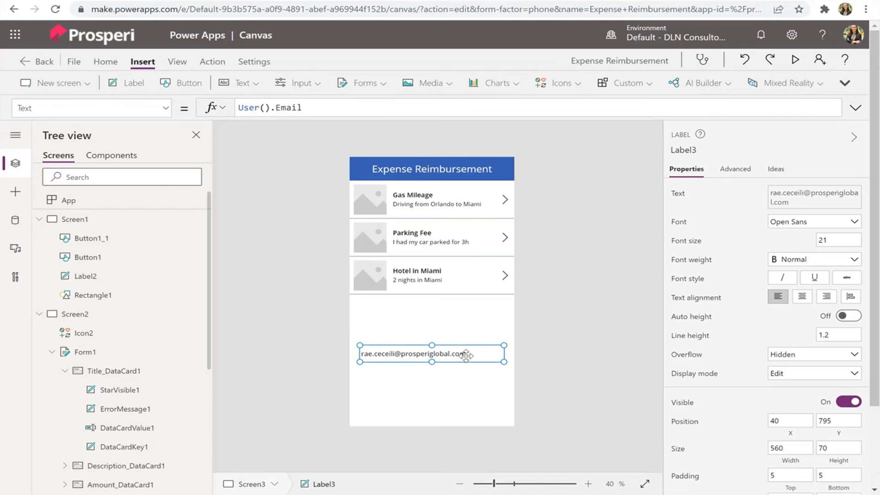
key("Delete")
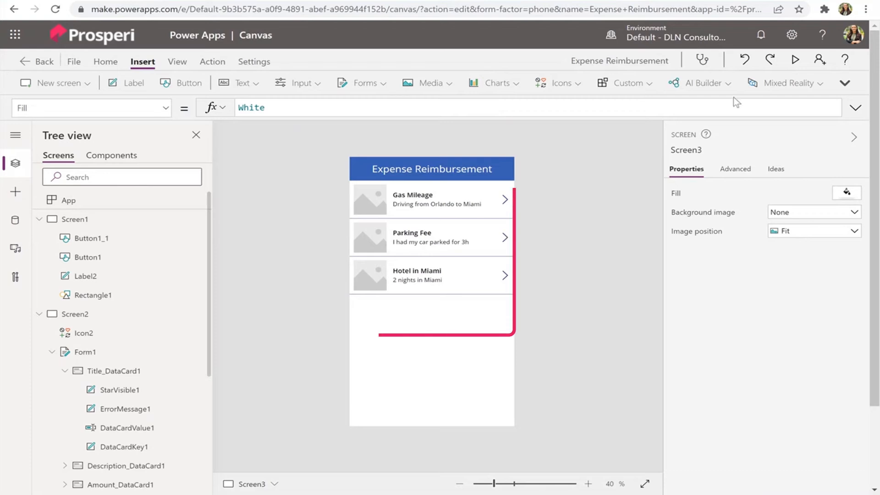
left_click(836, 85)
left_click(773, 105)
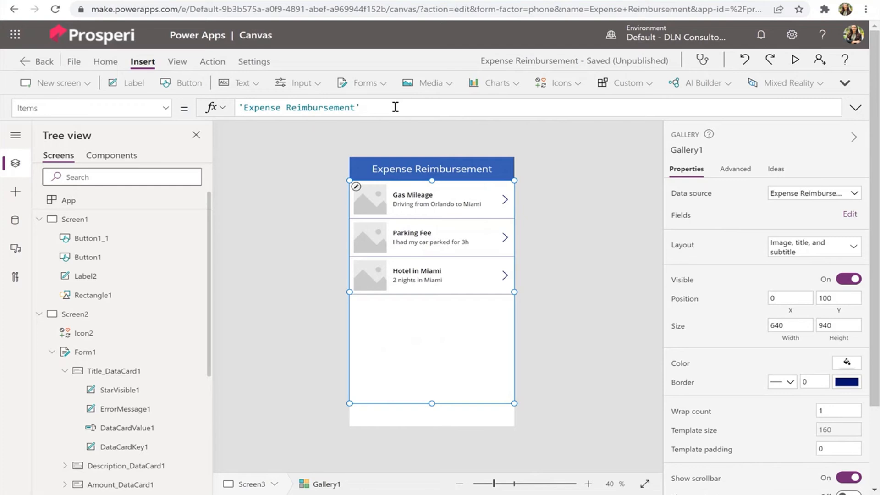
Step: Replace the gallery's Items formula with the start of a Filter function that uses 'Expense Reimbursement' as its source table
key("ctrl+c")
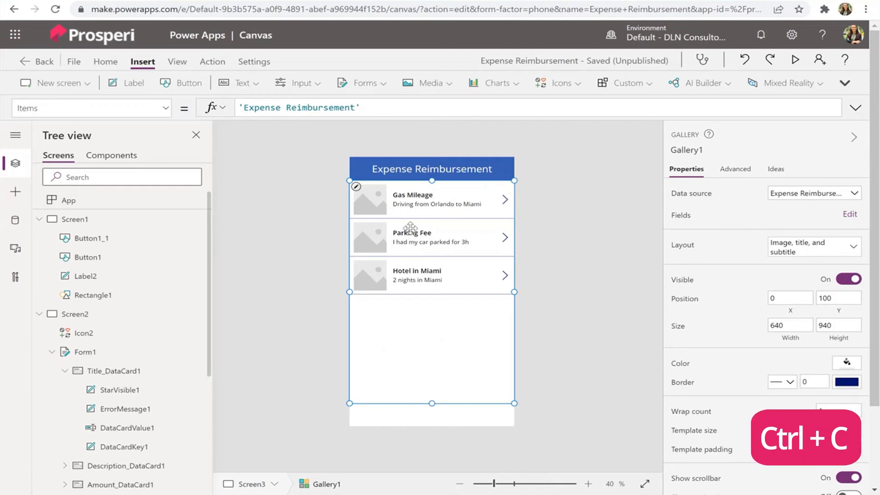
left_click_drag(393, 108, 238, 107)
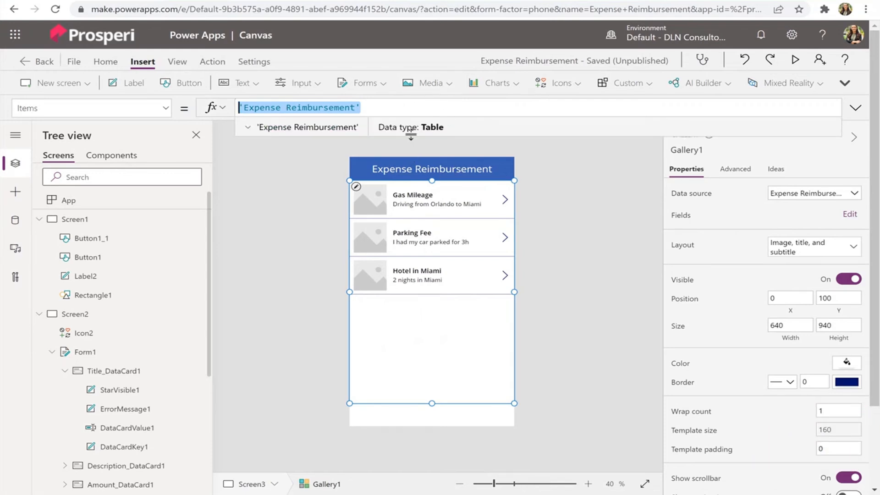
key("BackSpace")
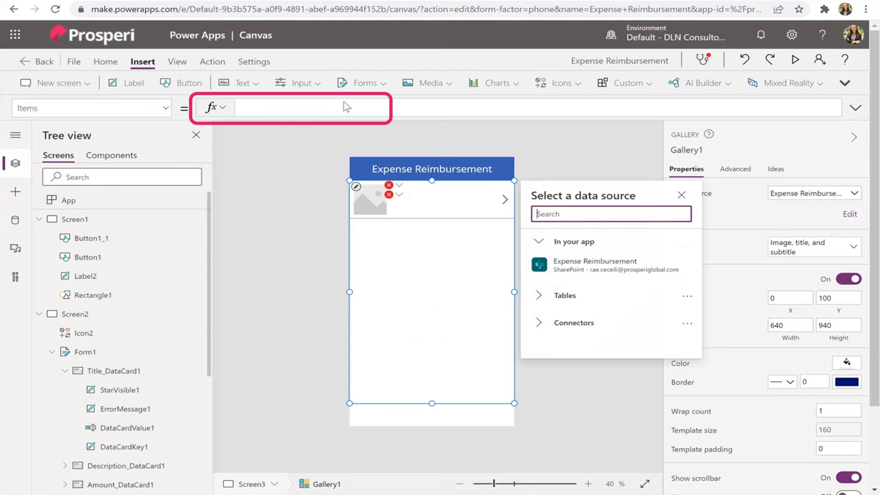
left_click(329, 112)
type("Filter")
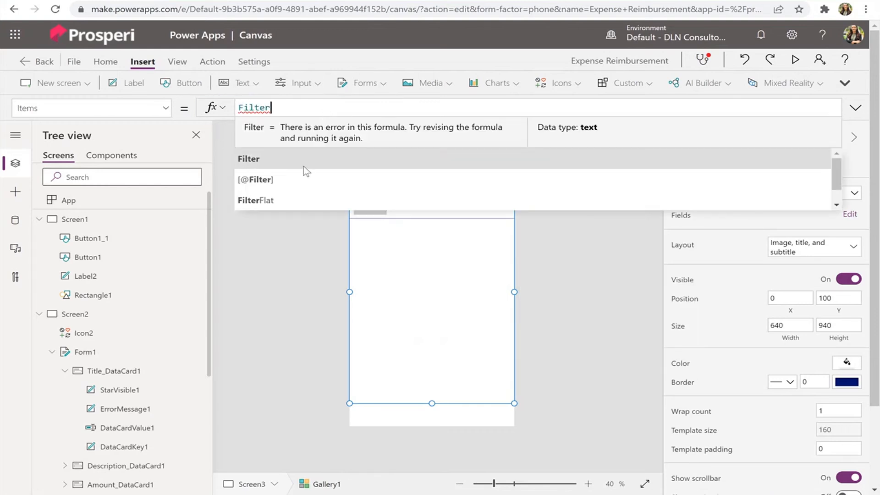
type("(")
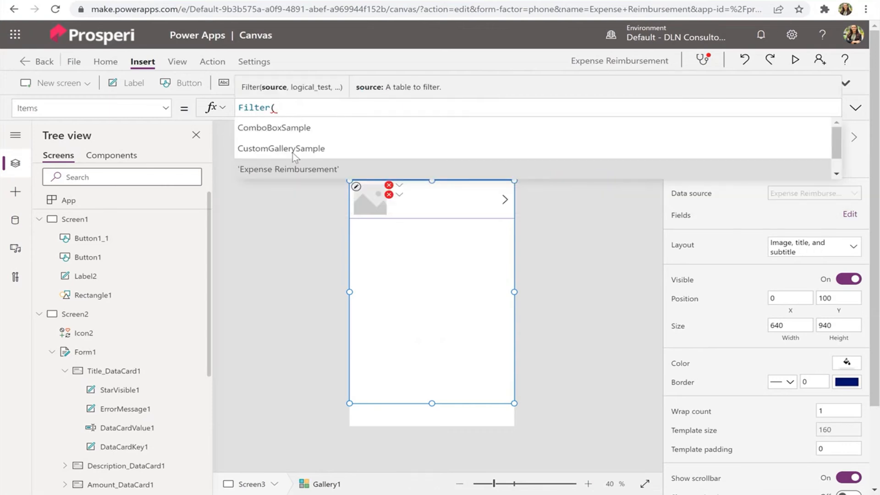
key("ctrl+v")
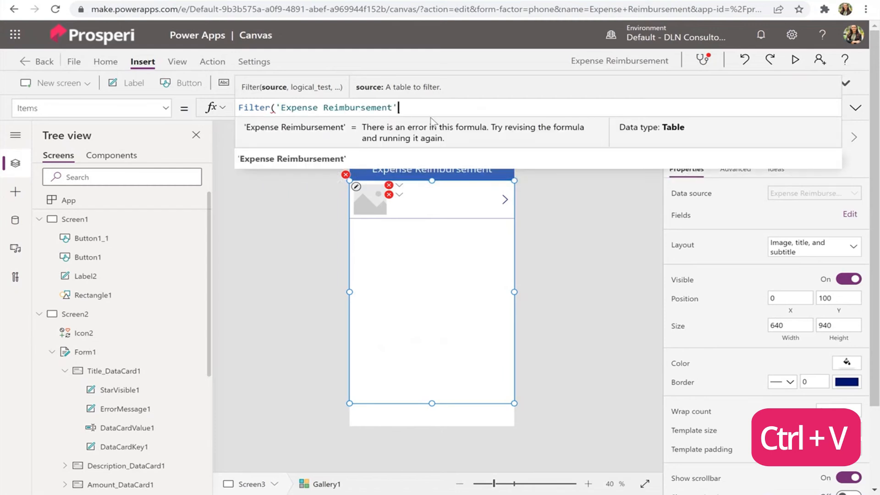
left_click(415, 158)
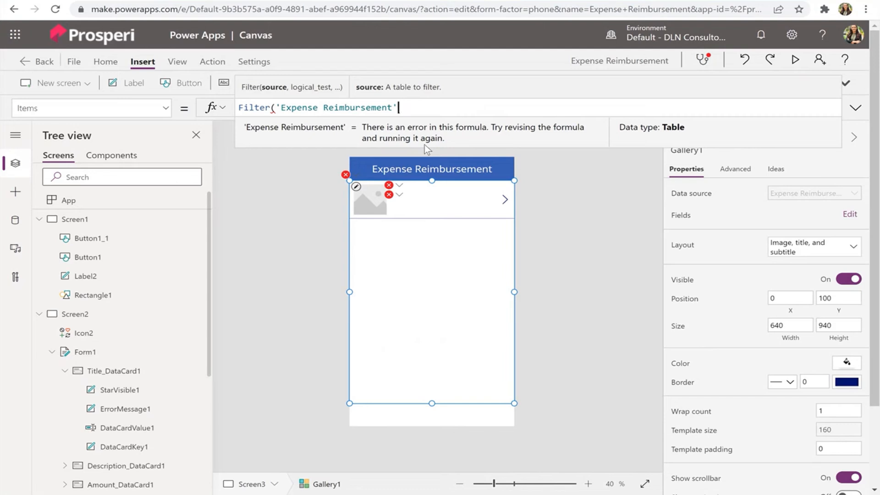
Step: Extend the gallery's Filter formula with a logical test starting from the 'Created By'.Email field
type(",")
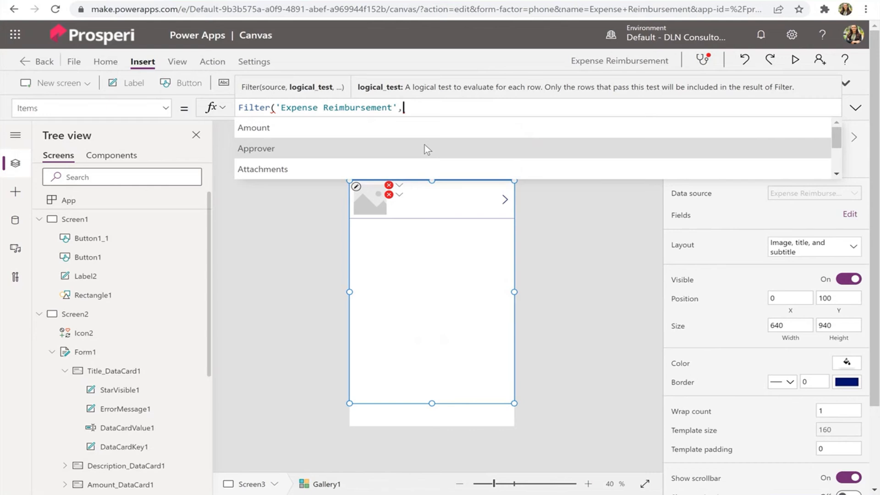
scroll(424, 145, "down", 3)
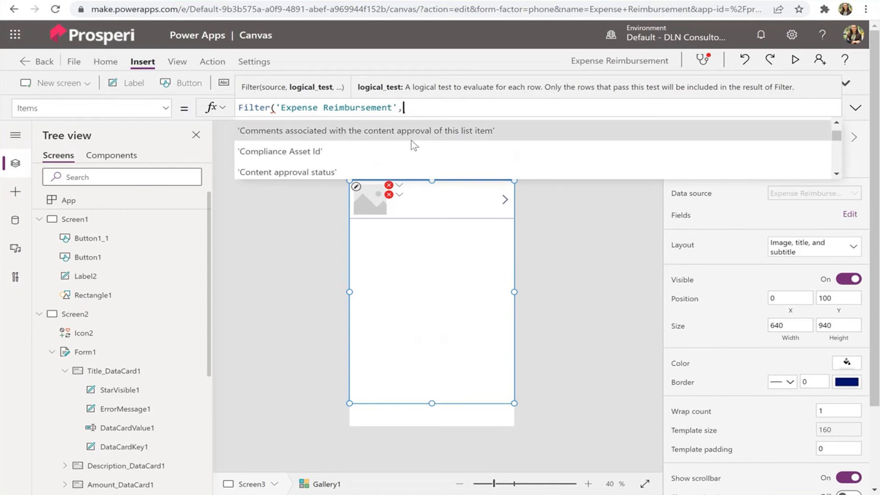
scroll(411, 141, "down", 2)
left_click(316, 155)
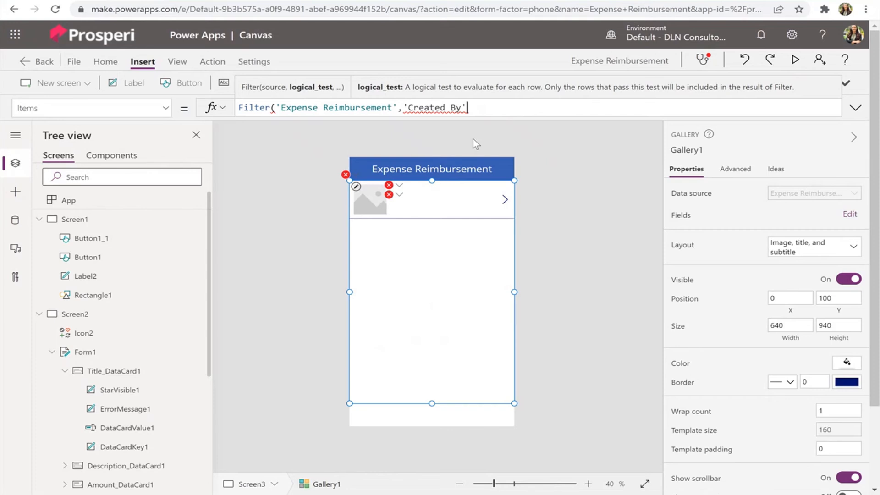
type(".")
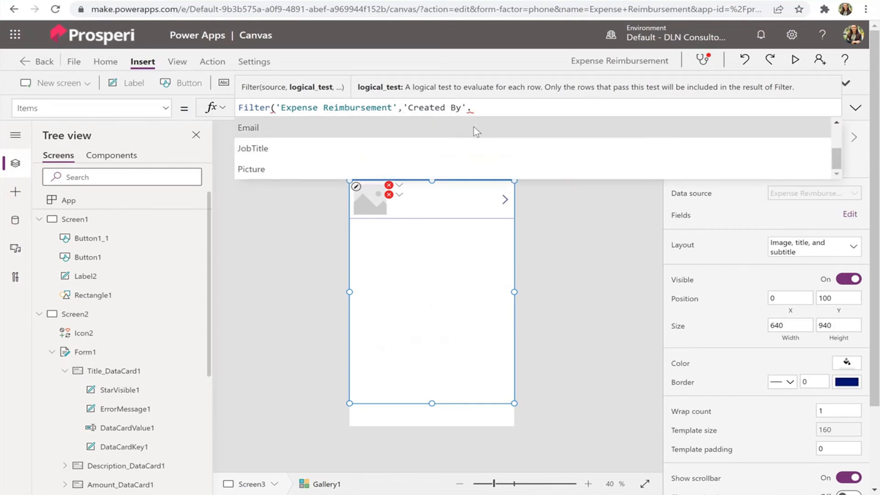
left_click(474, 127)
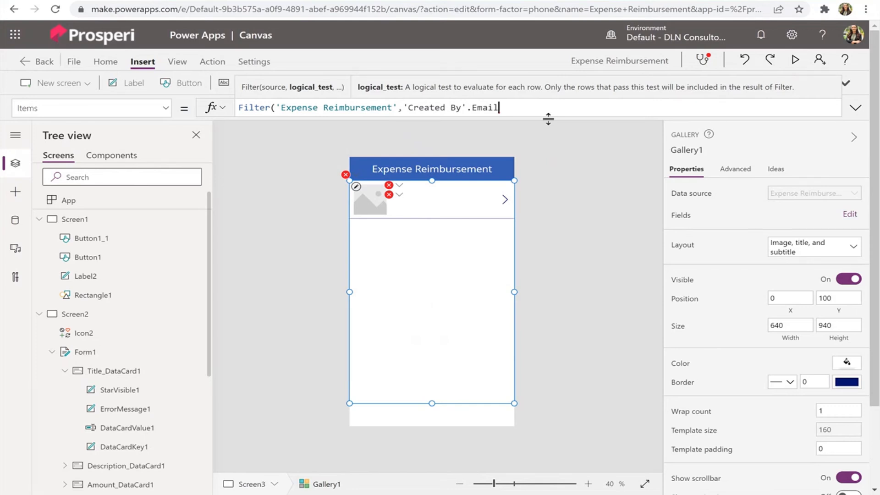
Step: Complete the Filter condition by comparing the creator's email with User().Email and close the function's parentheses
type("=")
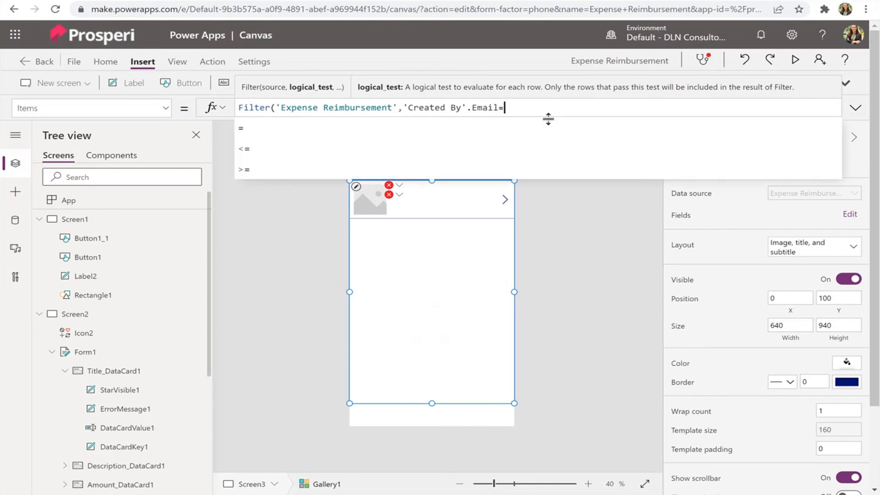
left_click(540, 126)
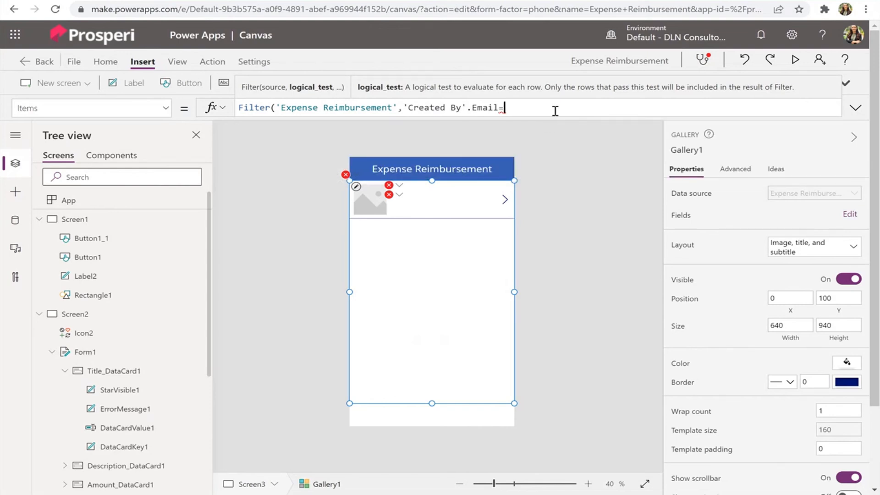
type("User")
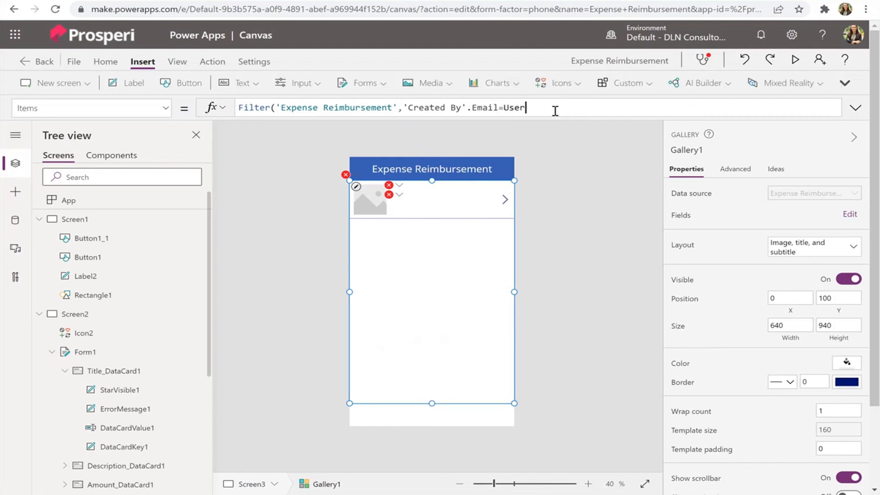
left_click(394, 131)
type("()")
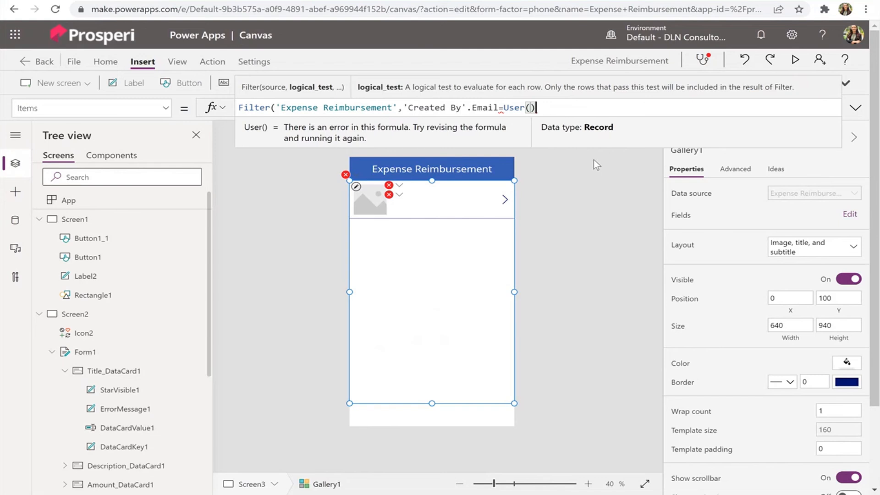
type(".")
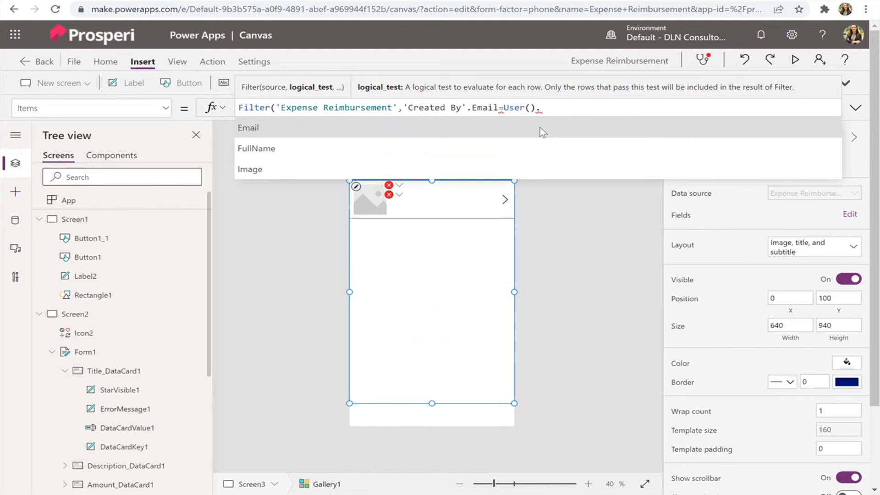
left_click(541, 128)
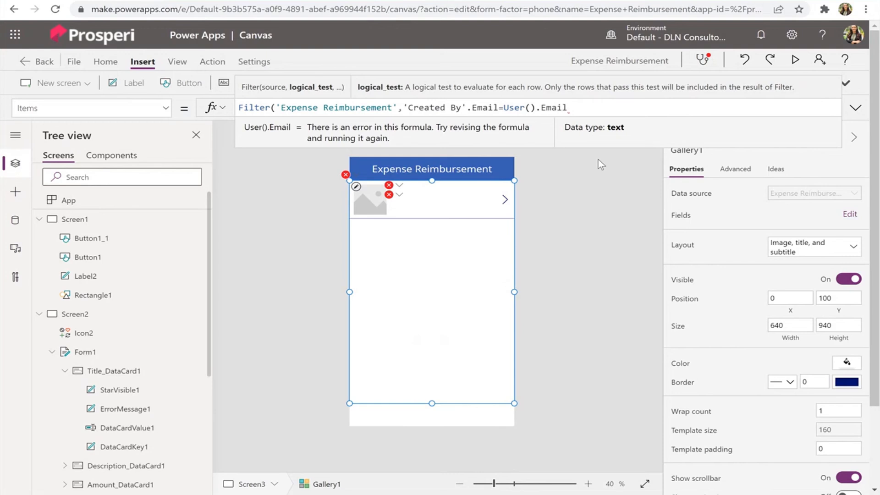
type(")")
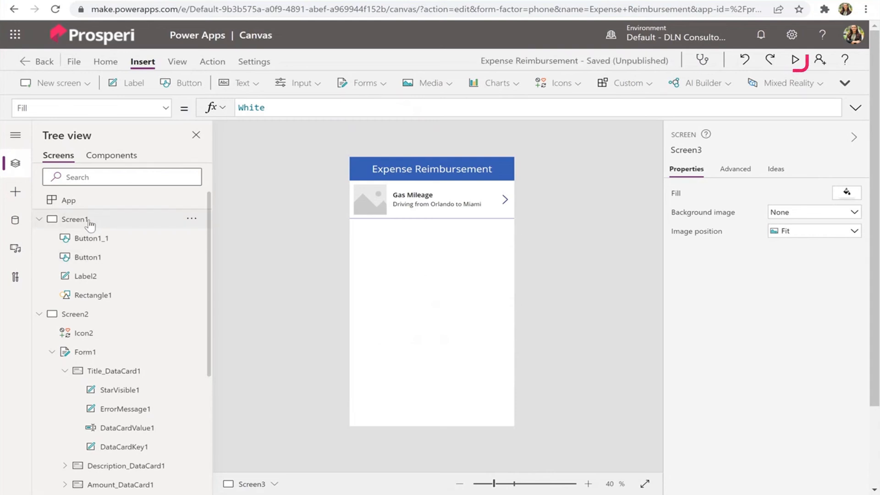
Step: Preview the app starting from Screen1 and open the new reimbursement request form
left_click(73, 219)
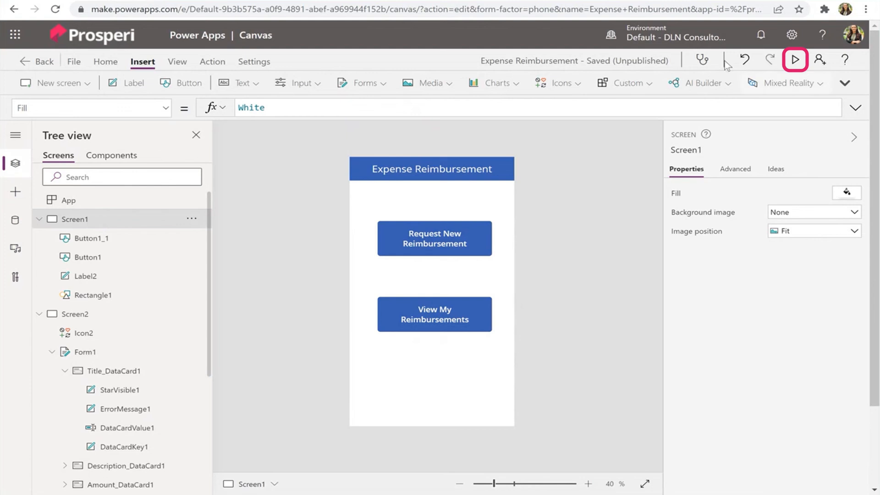
left_click(795, 59)
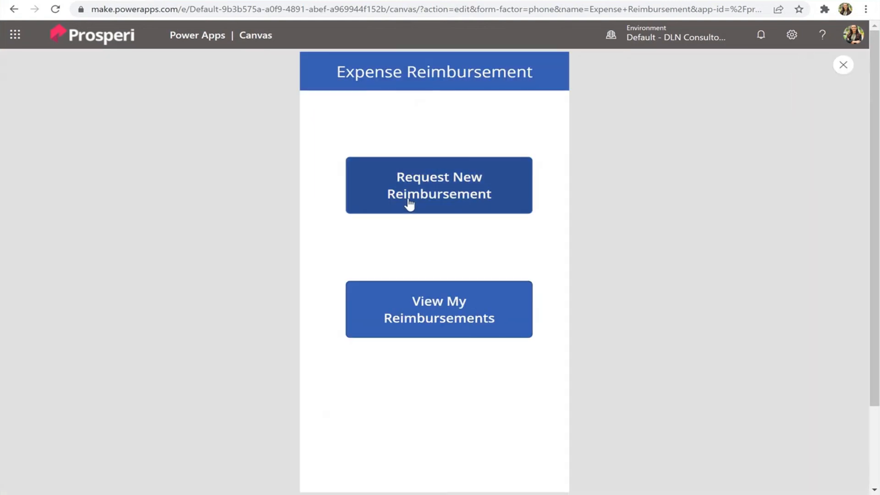
left_click(418, 196)
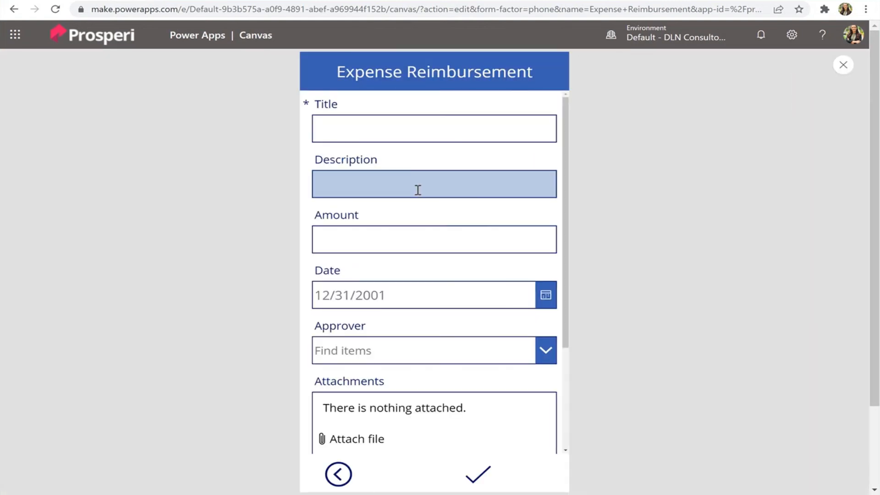
Step: Fill in the request with title "Miami to Orlando", description "Gas Mileage" and amount 150.00
left_click(387, 130)
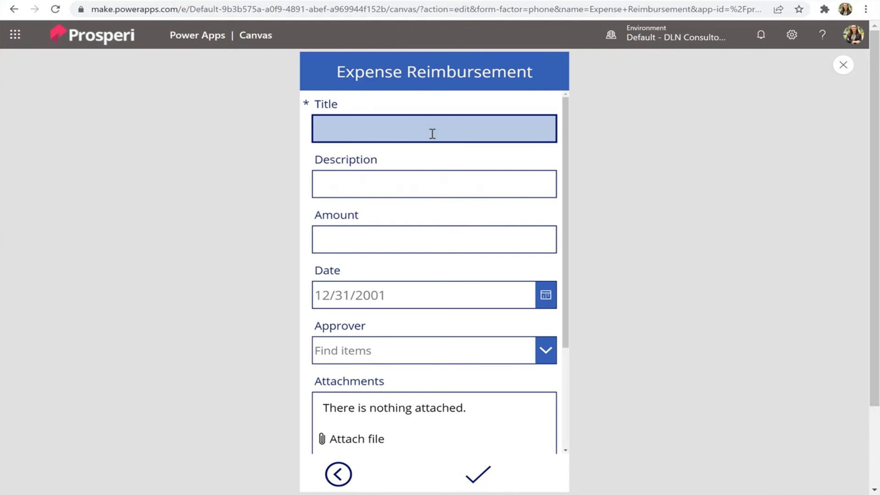
type("Miami to Orlando")
left_click(417, 183)
type("Gas Mileag")
key("BackSpace")
key("BackSpace")
type("eage")
left_click(395, 247)
type("150")
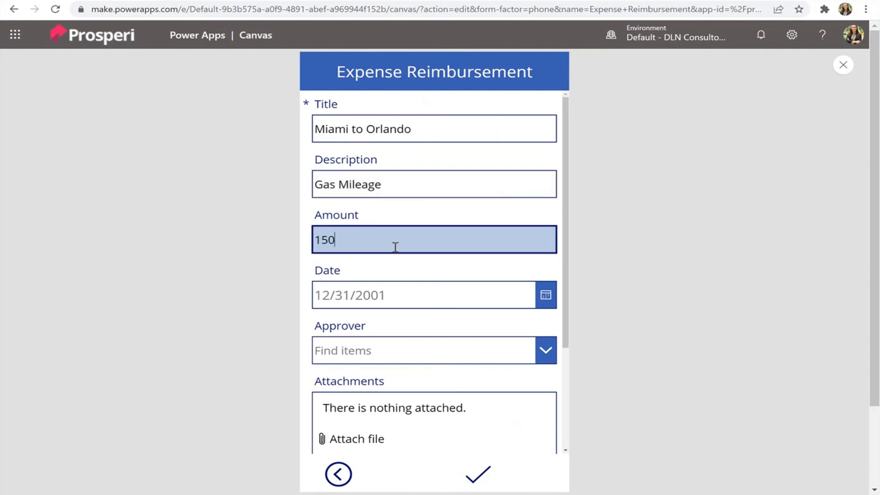
type(".00")
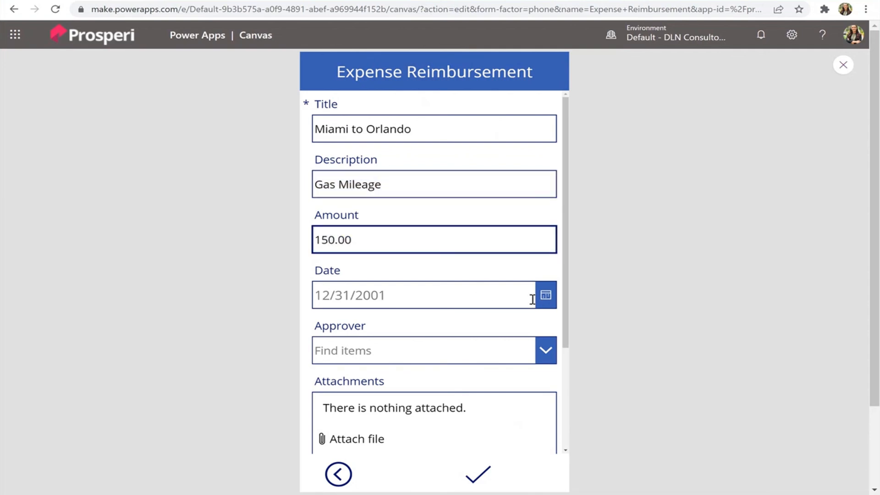
left_click(545, 298)
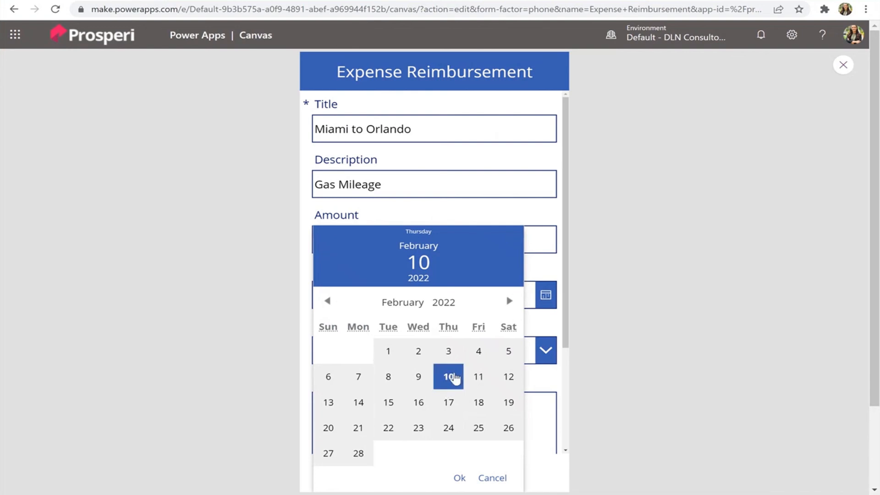
left_click(544, 328)
scroll(481, 275, "down", 3)
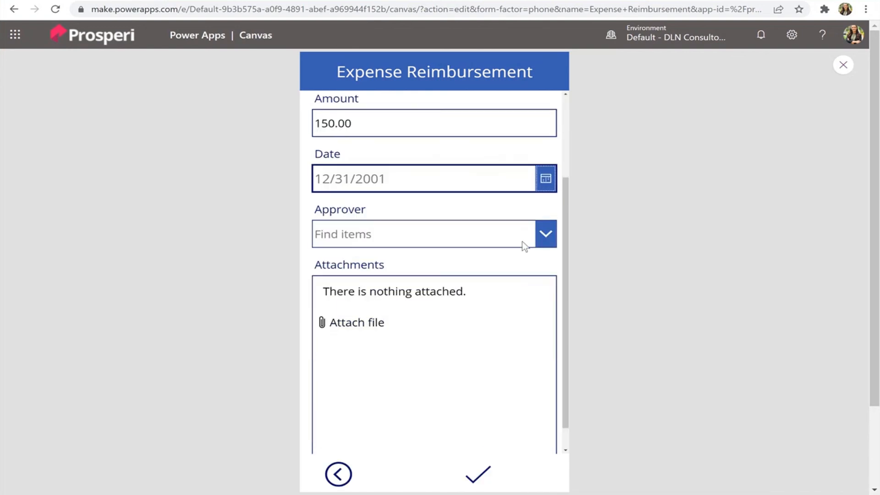
left_click(542, 233)
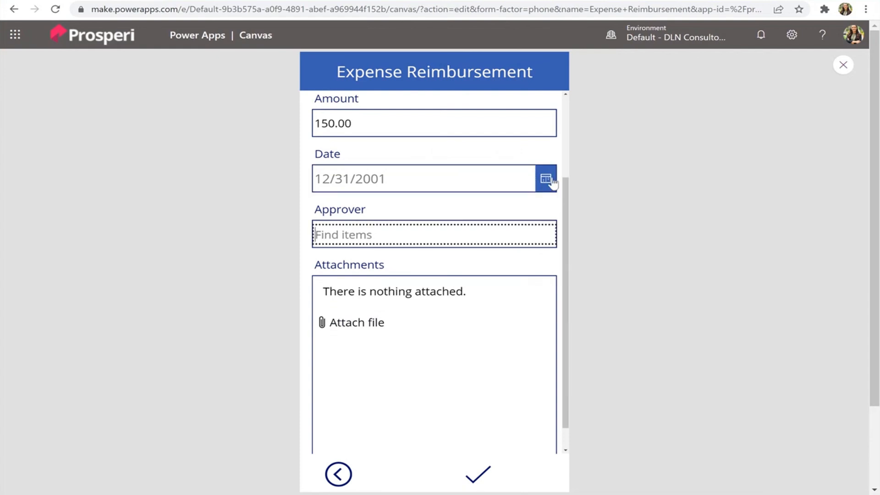
Step: Set the request's date to 2/10/2022, and find and select the approver by name
left_click(545, 181)
left_click(448, 378)
left_click(459, 477)
left_click(427, 227)
type("Andre")
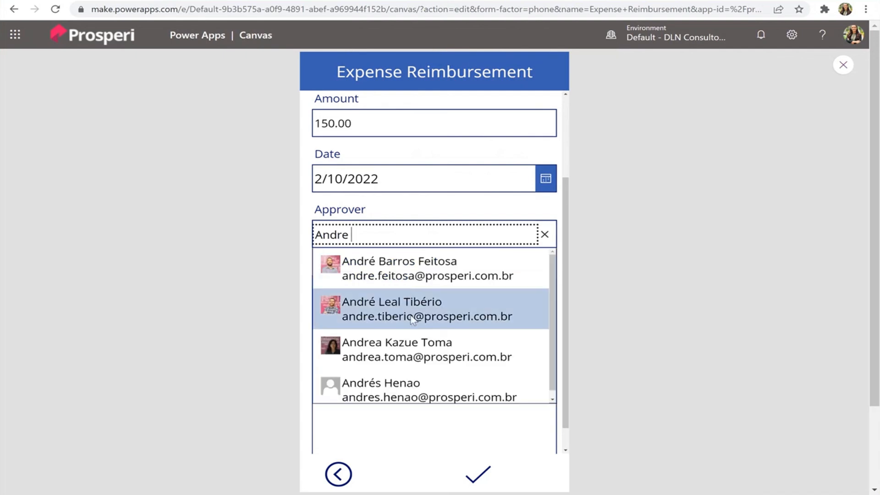
left_click(413, 320)
Step: Submit the reimbursement request and open the View My Reimbursements list to check its entries
scroll(433, 382, "down", 3)
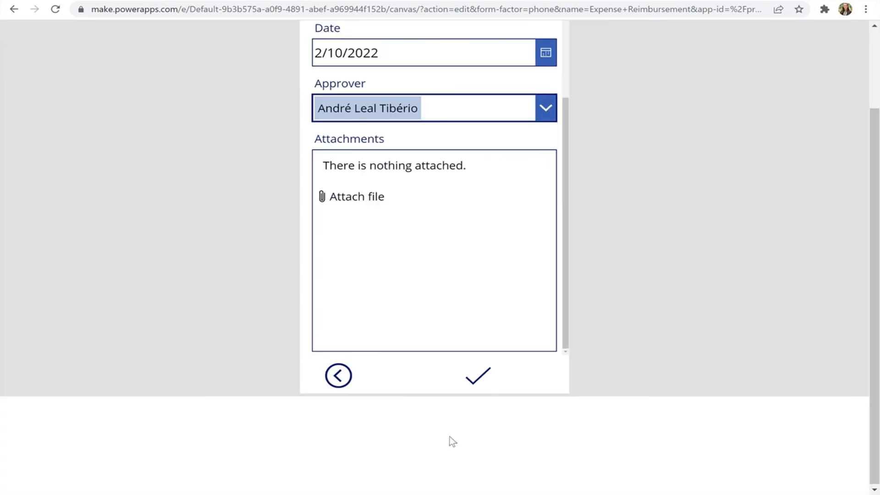
scroll(488, 388, "up", 2)
left_click(477, 477)
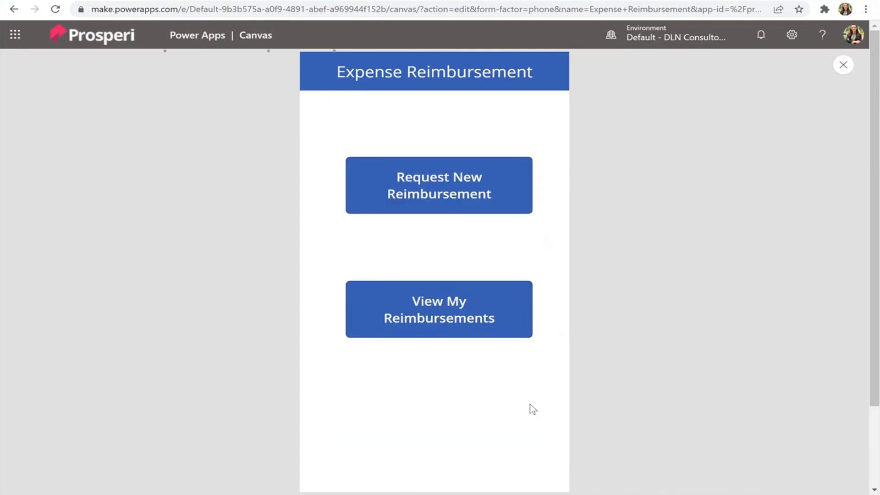
left_click(442, 312)
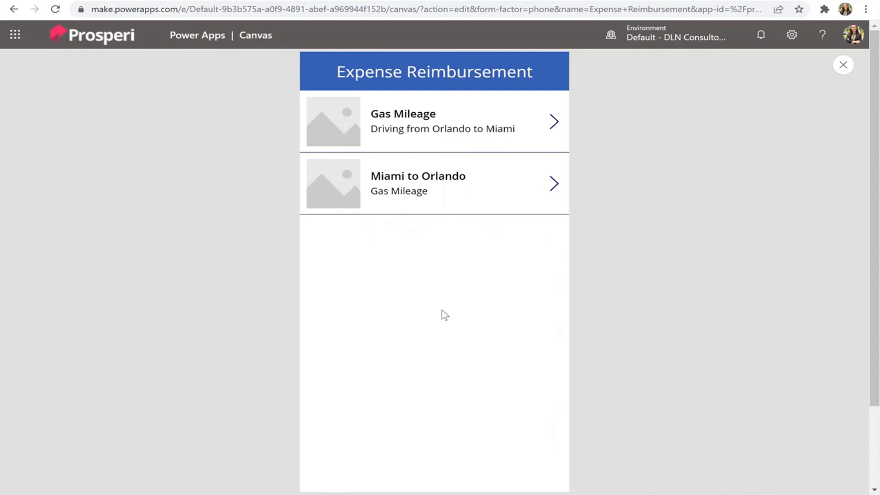